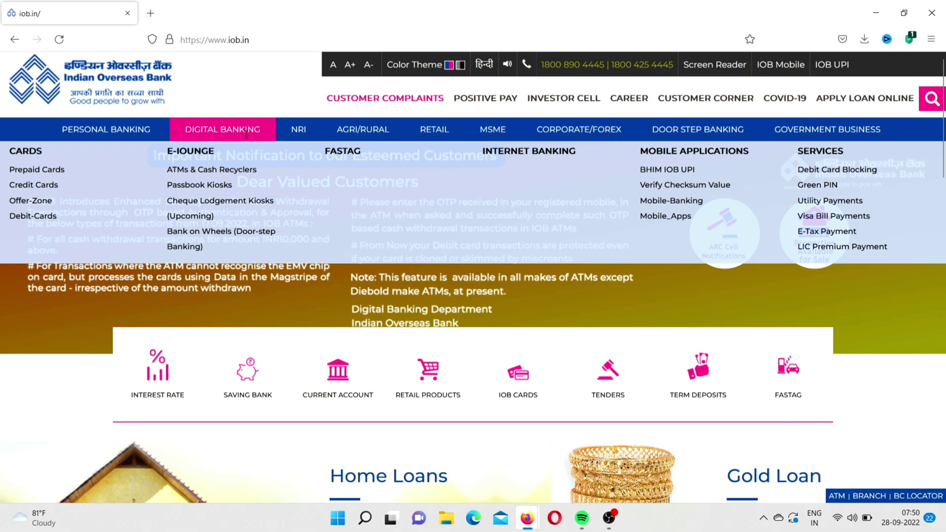
left_click(526, 151)
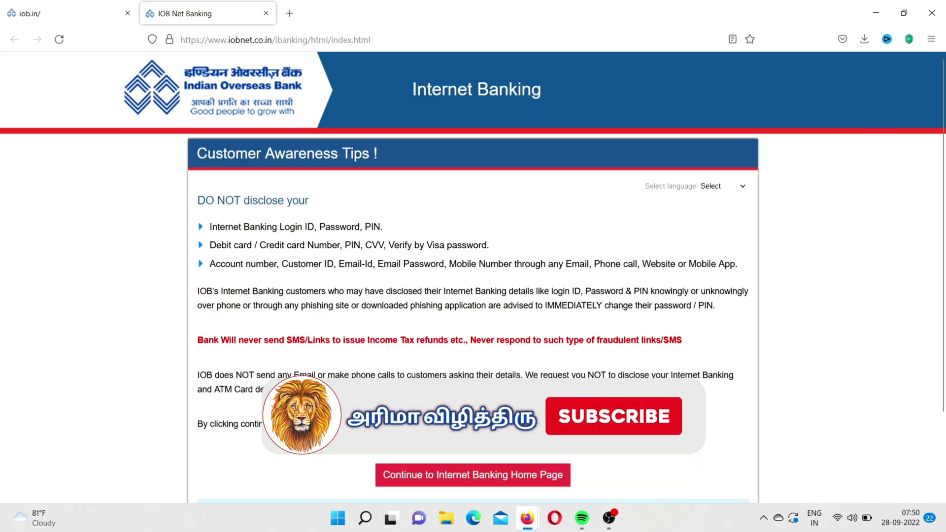
left_click(476, 481)
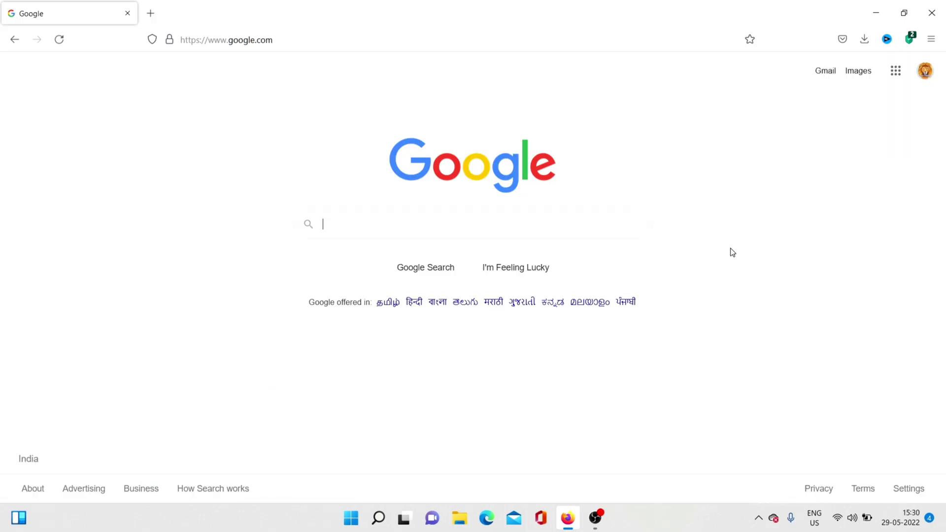
type("https://www.iob.in")
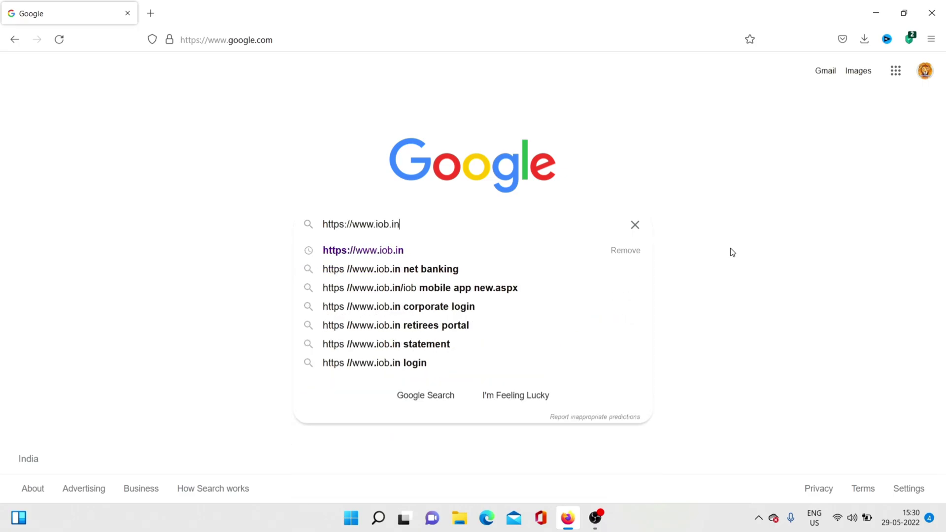
Go from the iob.in site through Digital Banking > Internet Banking and Personal Login to New User Registration
key("Return")
left_click(123, 188)
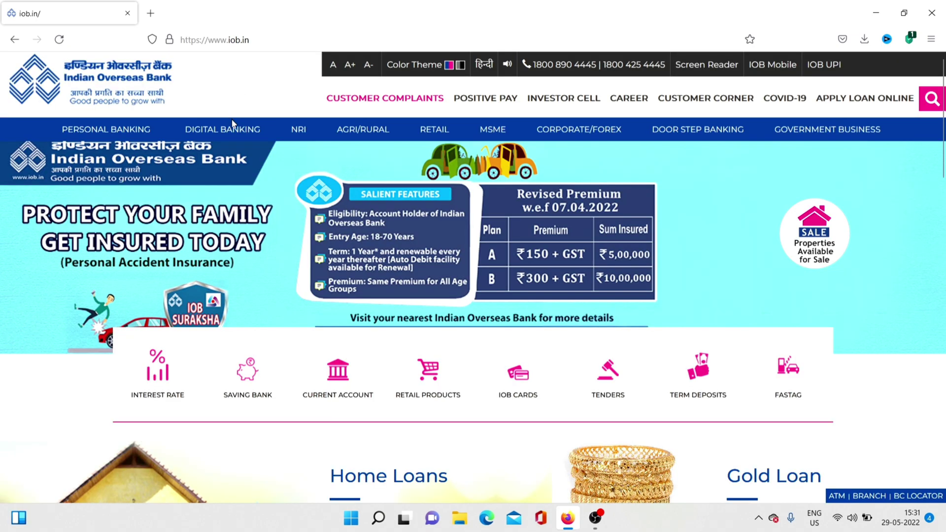
mouse_move(236, 126)
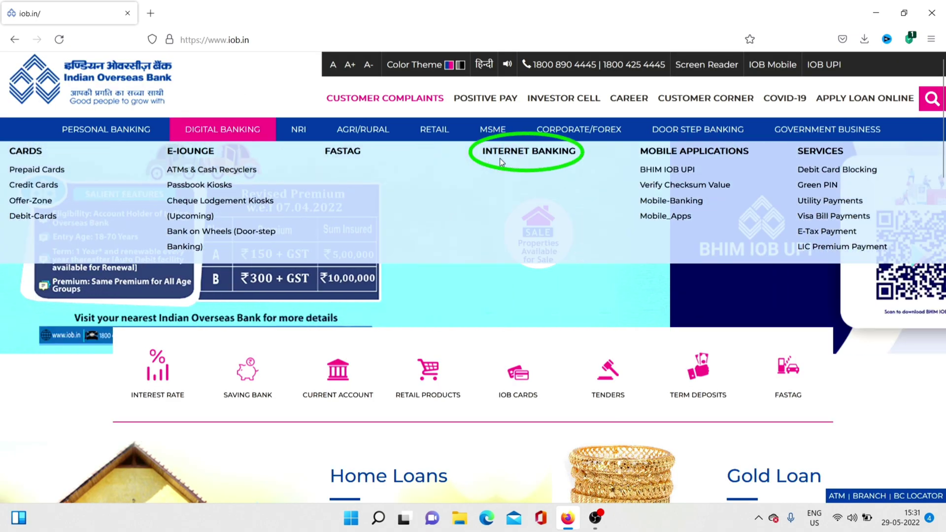
left_click(523, 153)
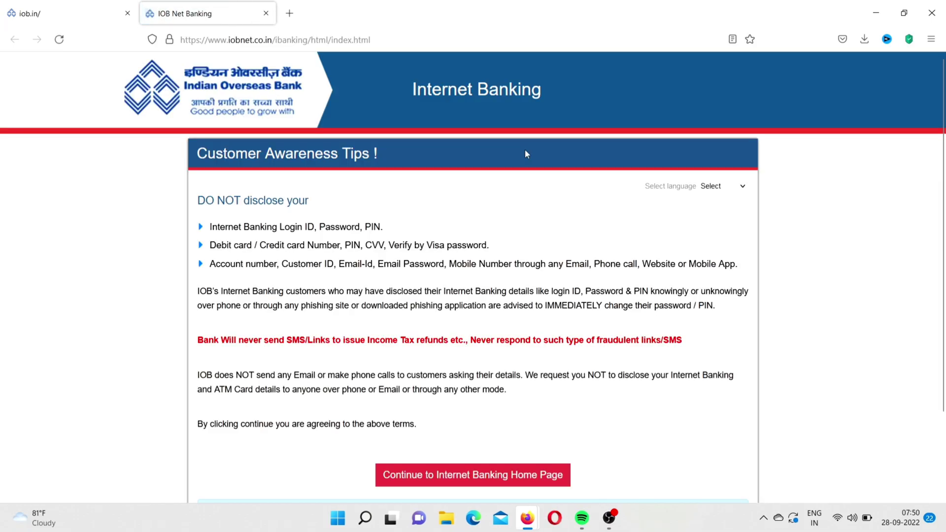
left_click(476, 481)
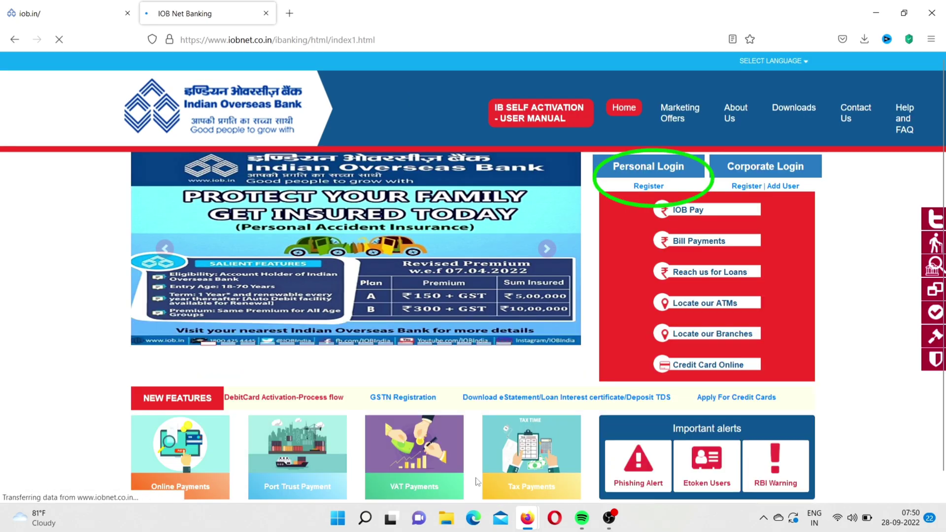
left_click(659, 169)
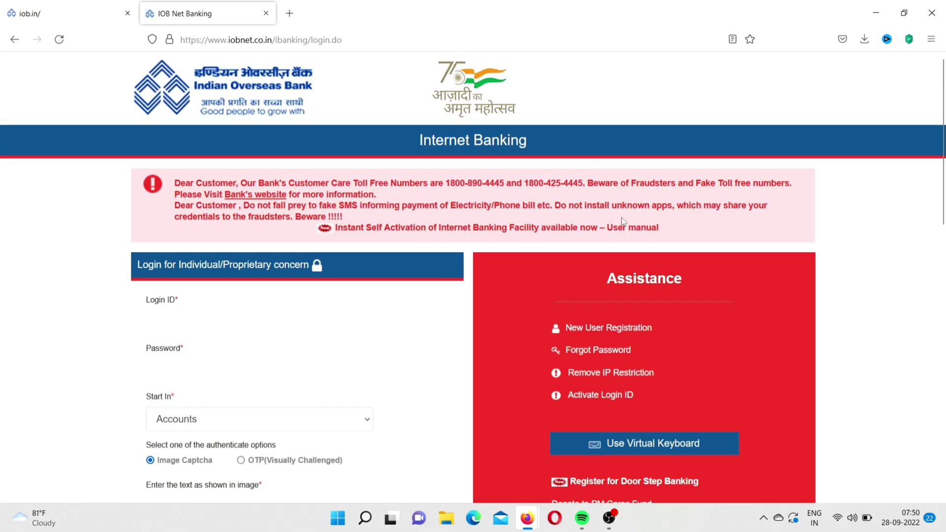
left_click(595, 328)
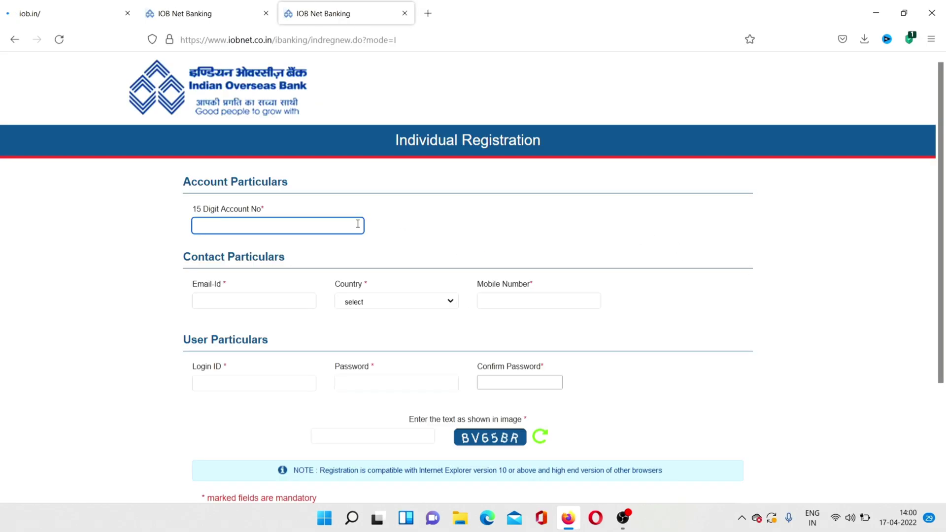
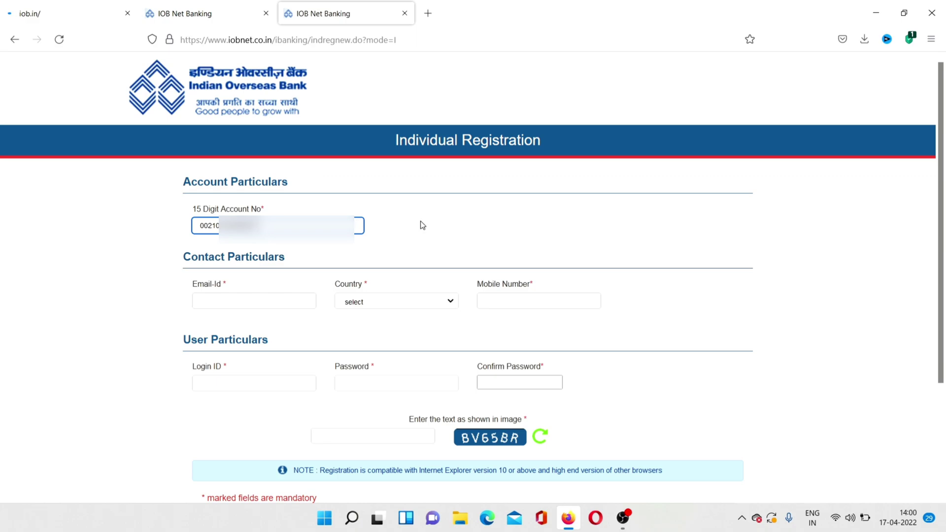
Enter the 15-digit account number and begin typing the user's e-mail address in the registration form
left_click(303, 301)
left_click(300, 324)
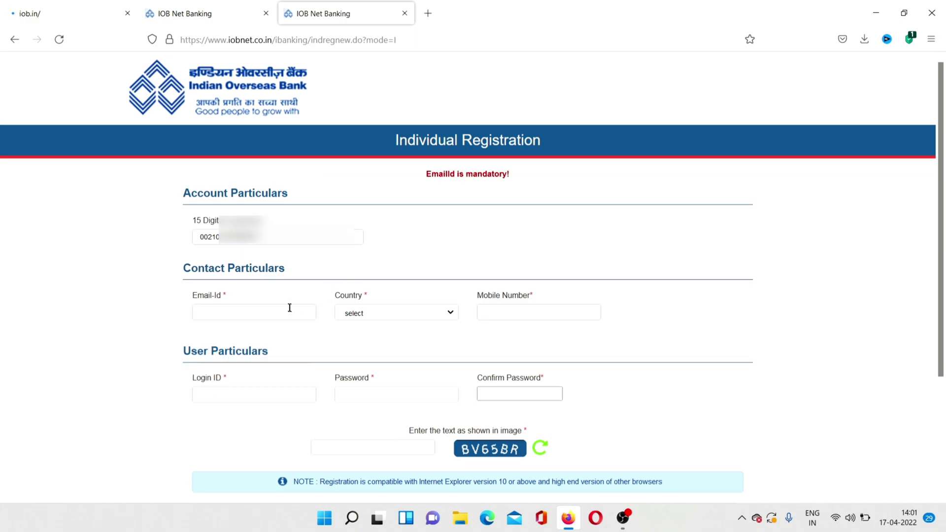
left_click(283, 315)
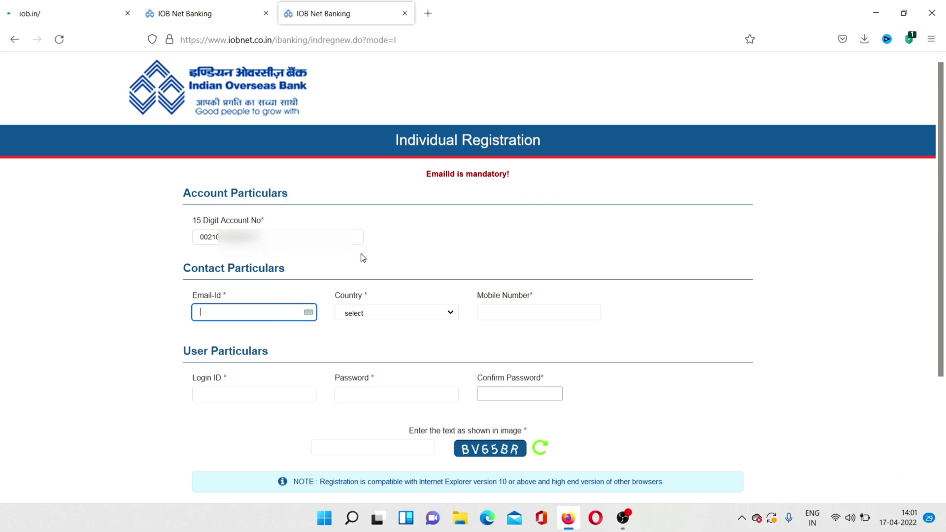
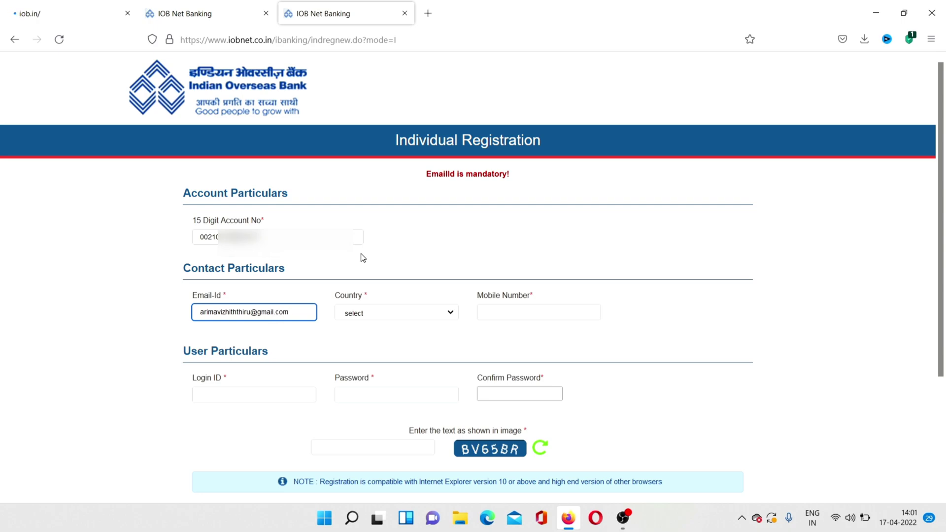
Select INDIA-91 as the country and fill in the user's mobile number
left_click(387, 314)
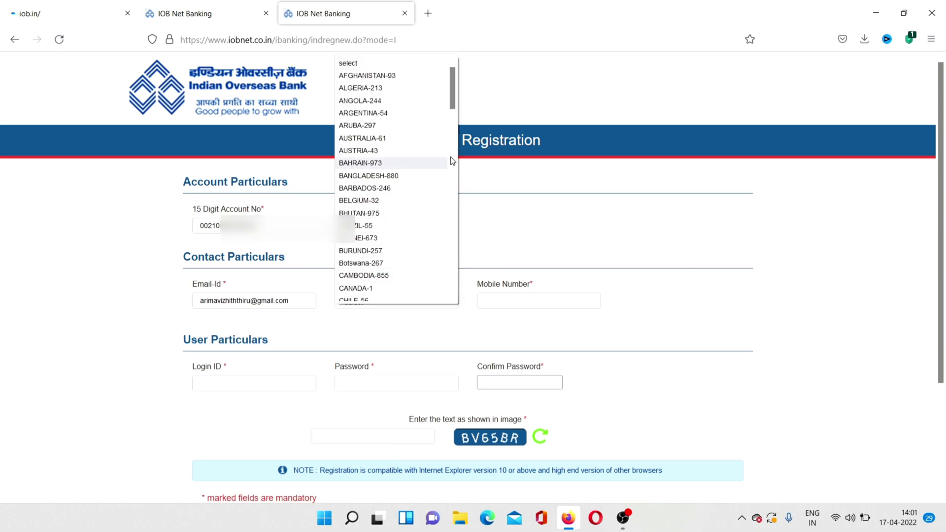
left_click_drag(454, 102, 426, 169)
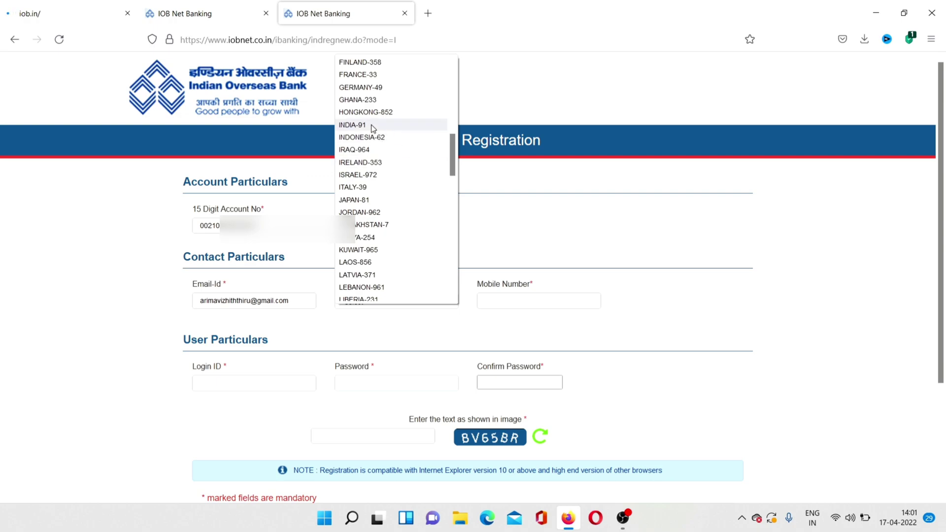
left_click(401, 125)
left_click(499, 301)
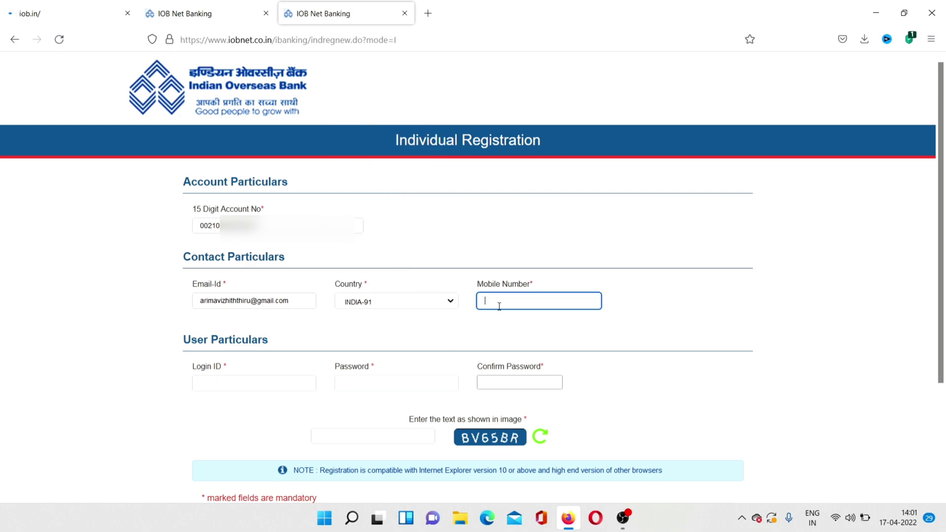
left_click(281, 380)
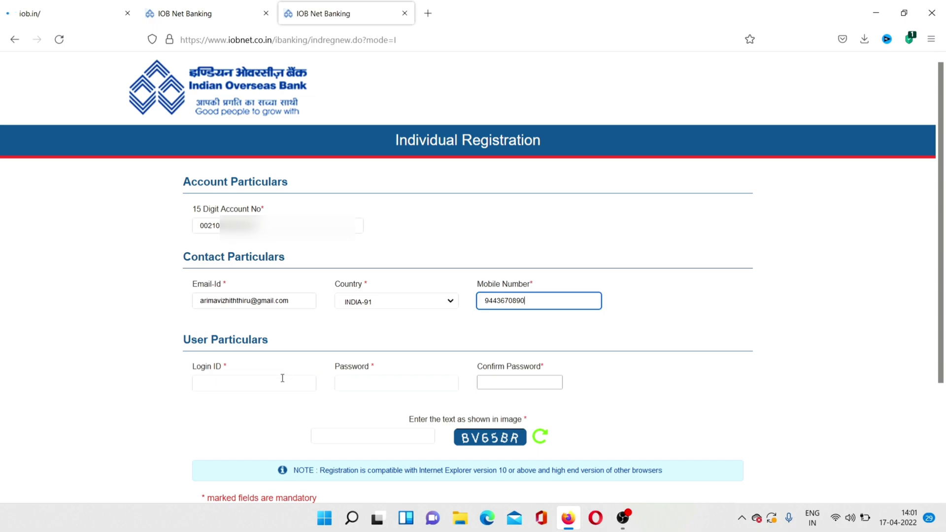
Enter a login ID, then the account password and its matching confirmation
left_click(281, 380)
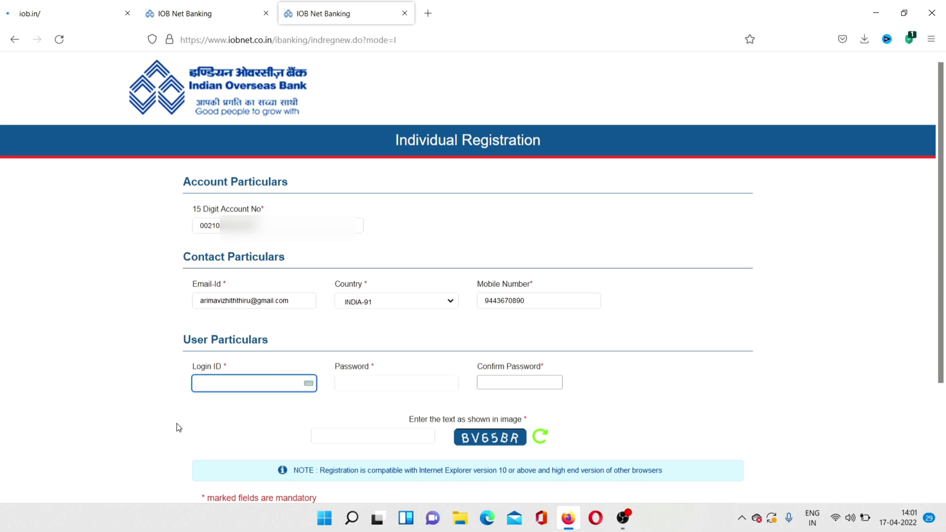
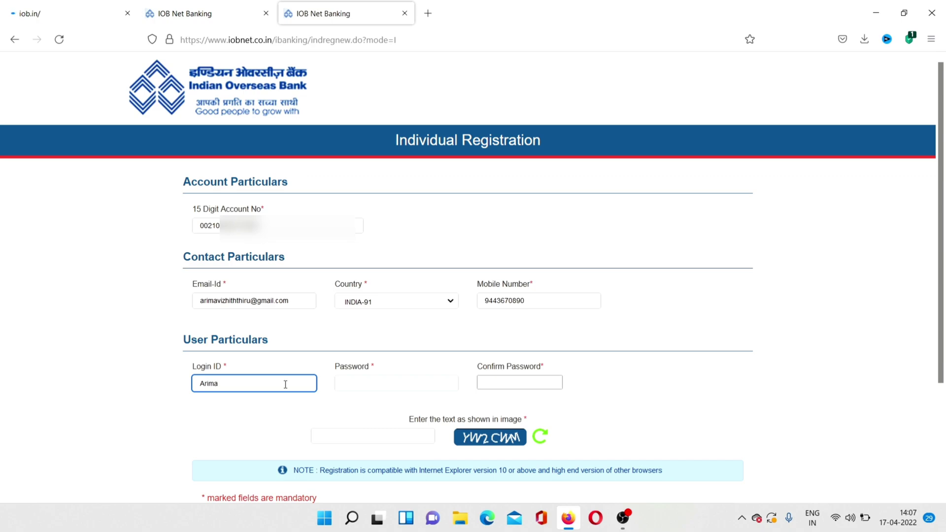
left_click(347, 388)
left_click(347, 389)
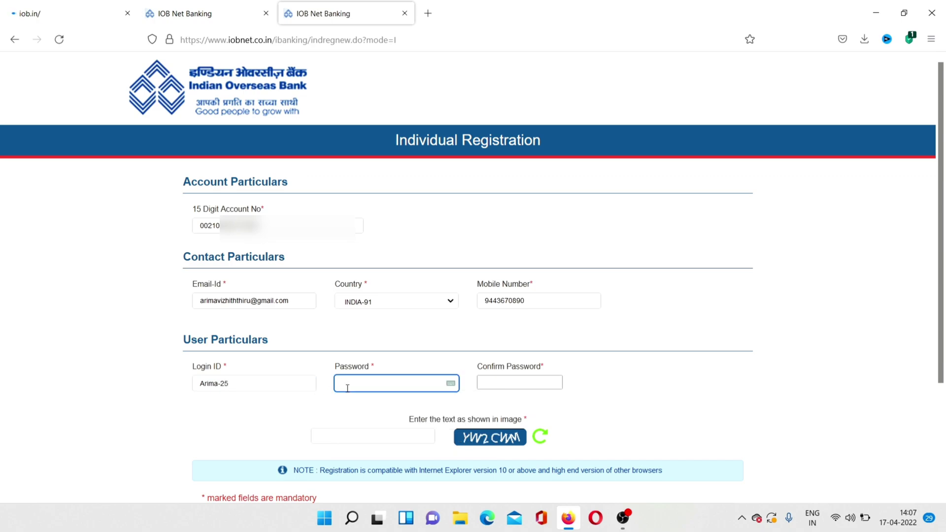
type("A")
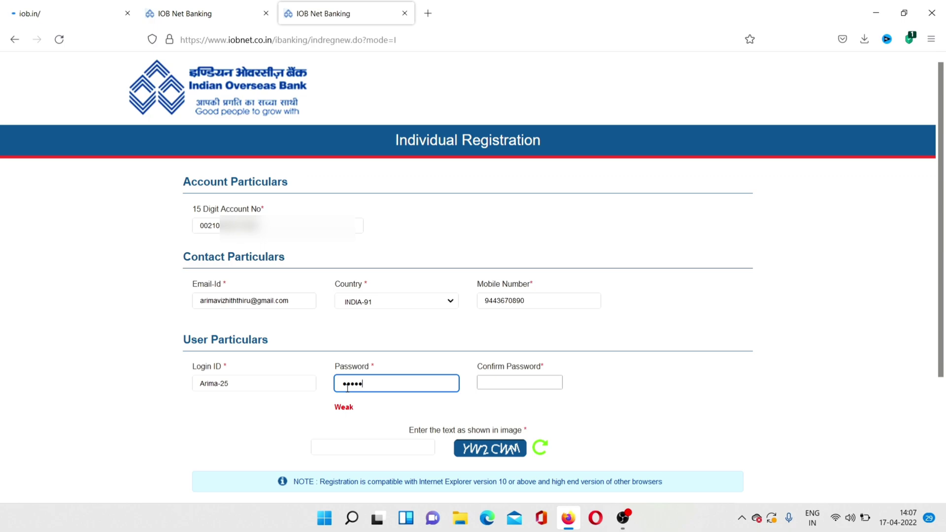
type("5")
left_click(487, 382)
type("A")
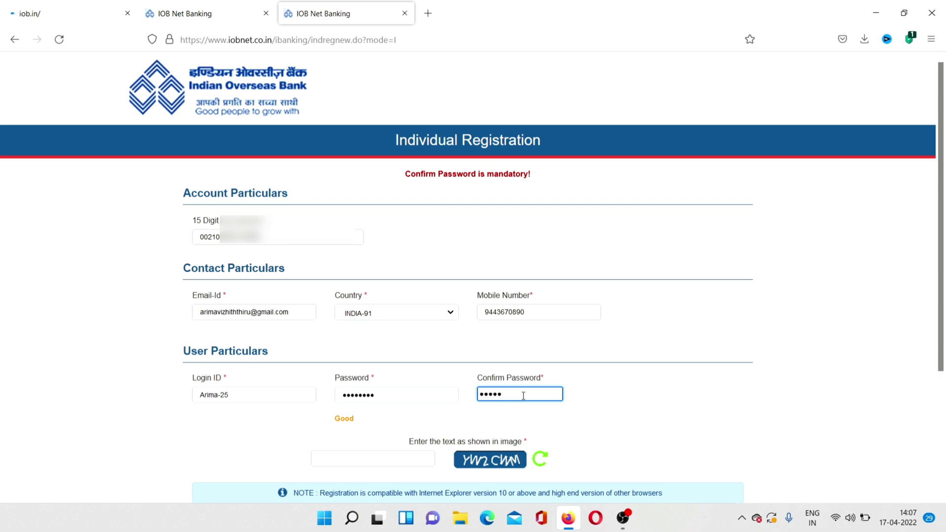
Type the captcha text shown in the image and scroll down the form
left_click(399, 456)
type("YW2CWM")
left_click_drag(943, 279, 945, 368)
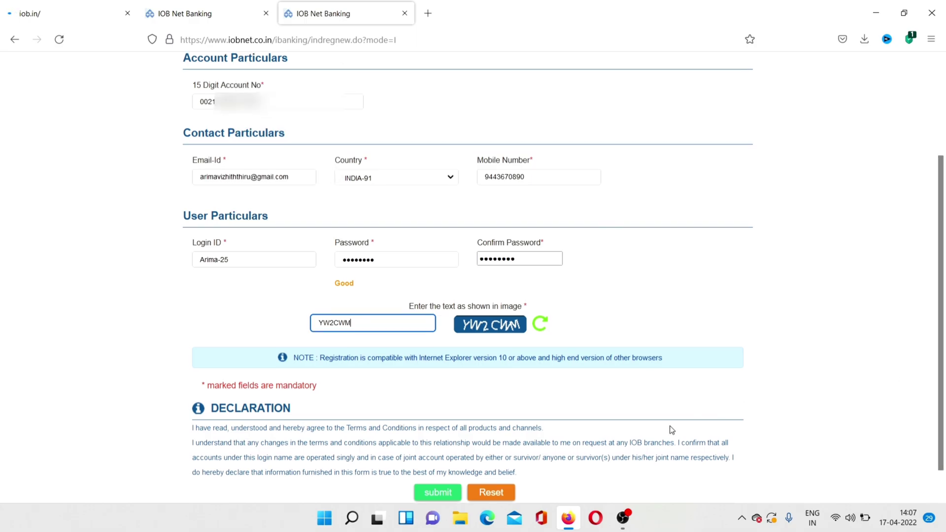
Submit the registration form and decline Firefox's offer to save the login
left_click(439, 493)
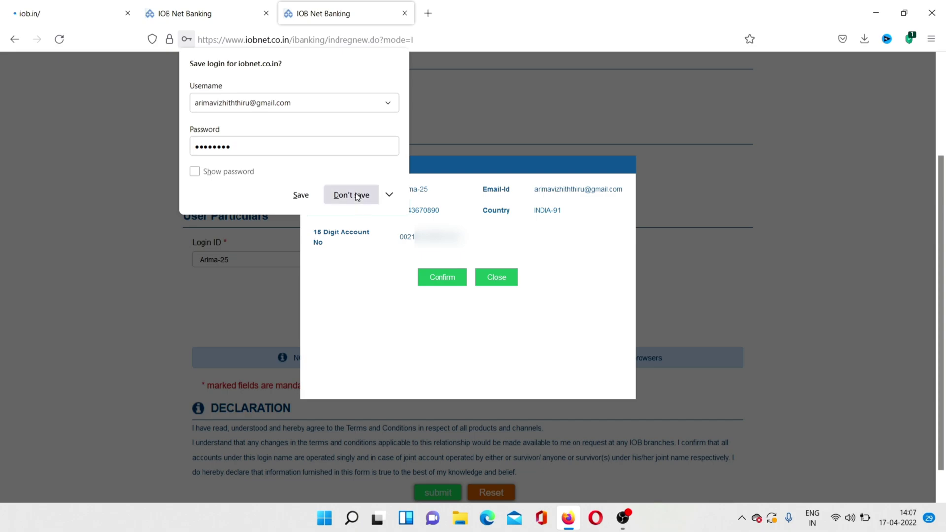
left_click(351, 194)
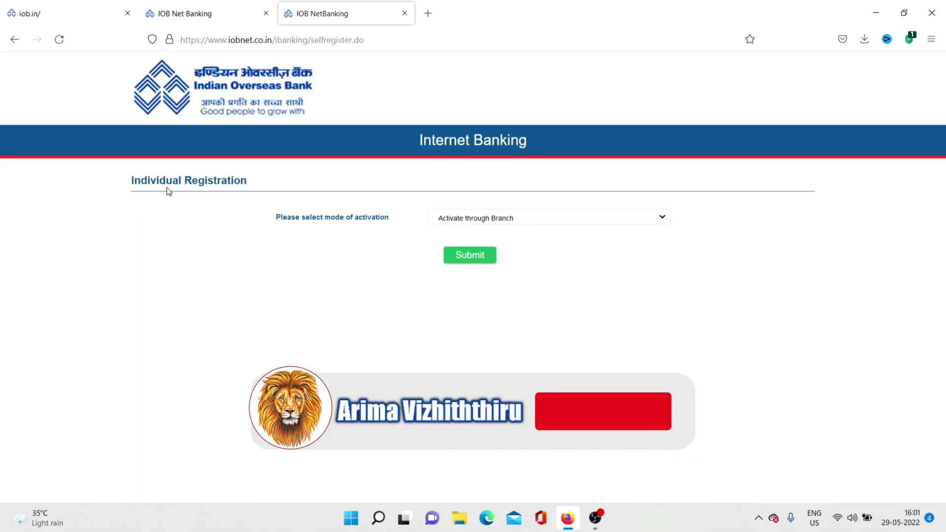
Choose 'Activate through Branch' as the activation mode and submit it
left_click(449, 218)
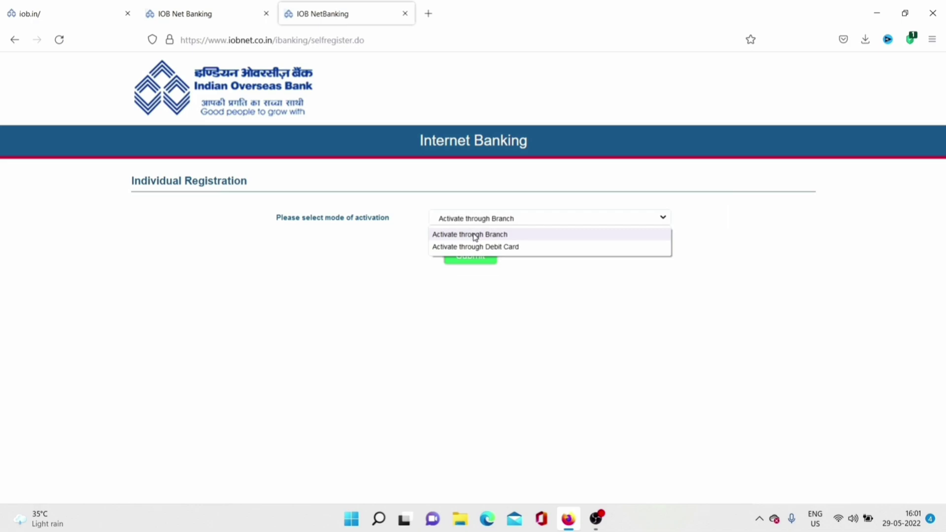
key("Down")
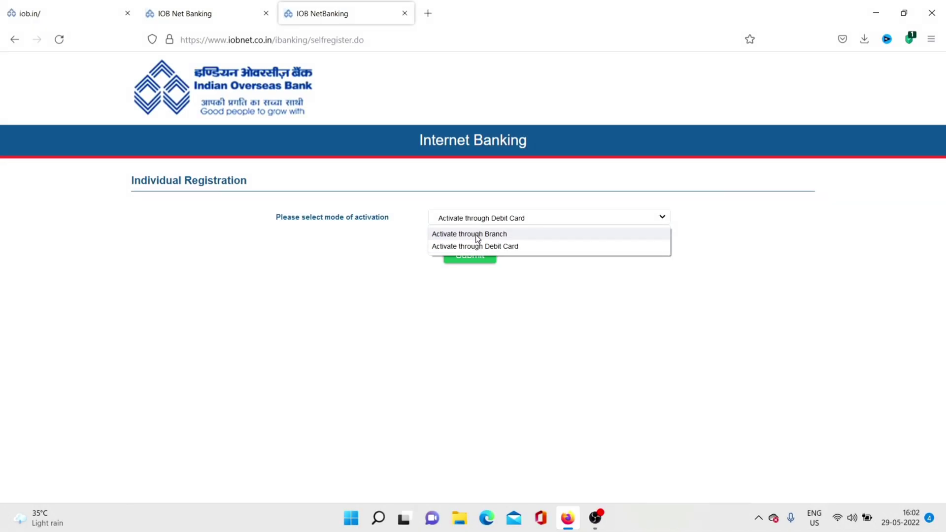
left_click(476, 235)
left_click(472, 256)
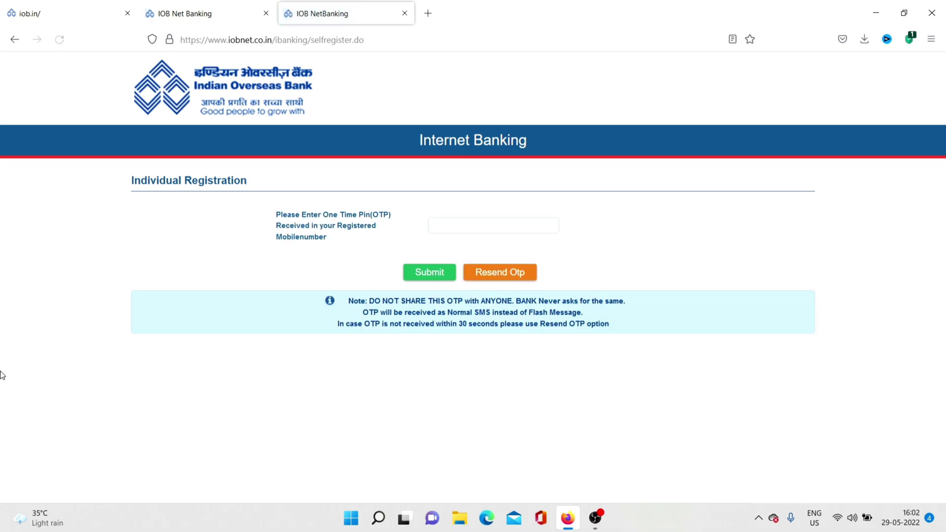
Enter the OTP received by SMS and submit it
type("••")
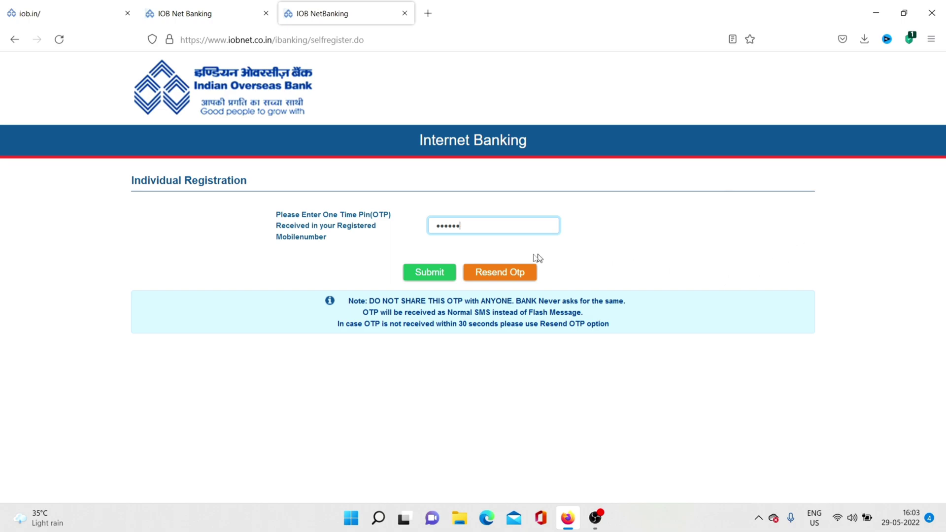
left_click(442, 272)
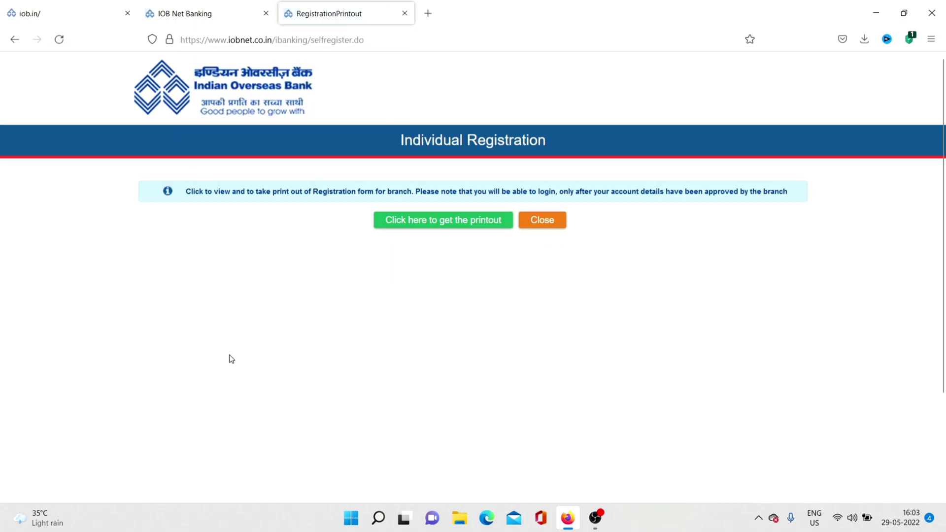
Open the branch registration form printout and zoom the PDF out to see it whole
left_click(441, 220)
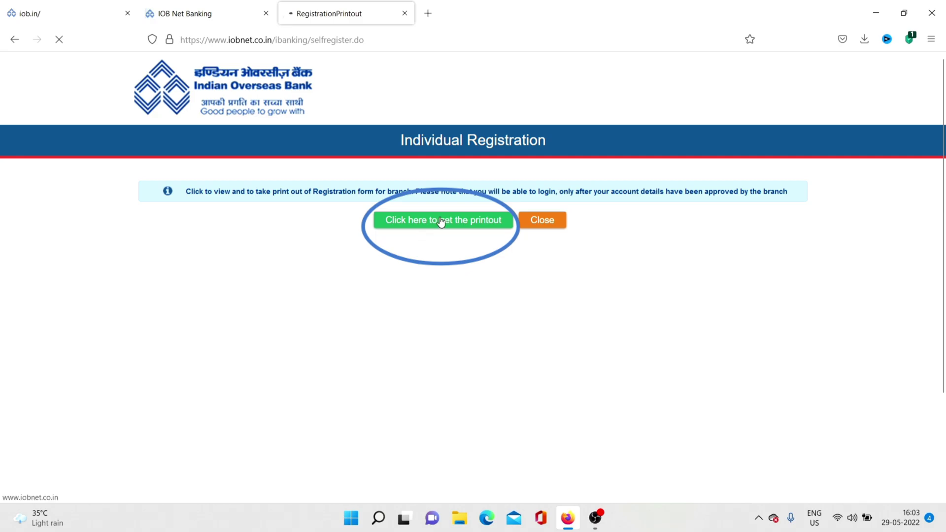
left_click(931, 39)
left_click(865, 319)
left_click(865, 318)
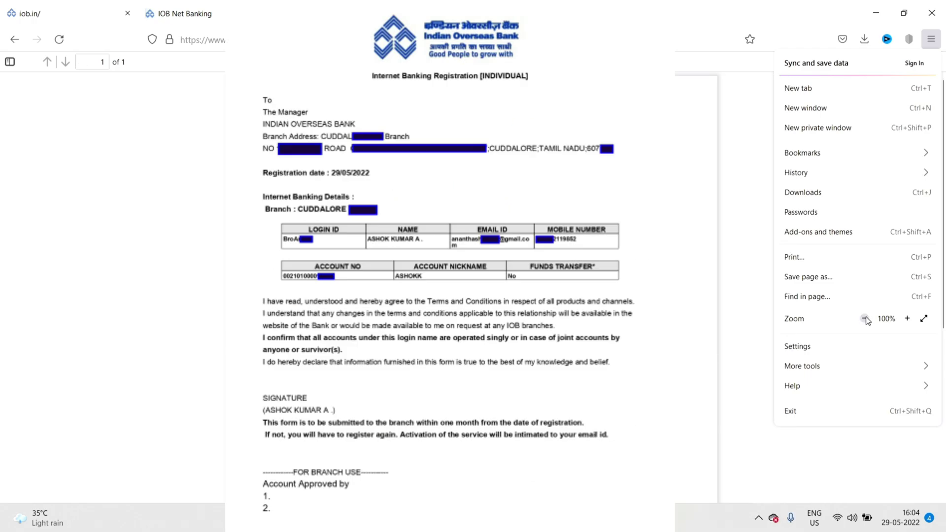
left_click(944, 215)
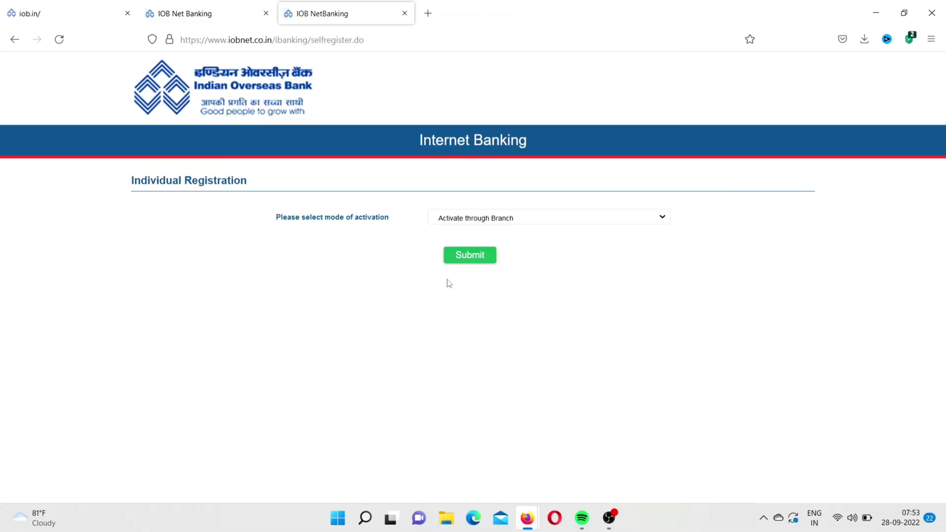
Switch the activation mode to 'Activate through Debit Card' and submit
left_click(608, 219)
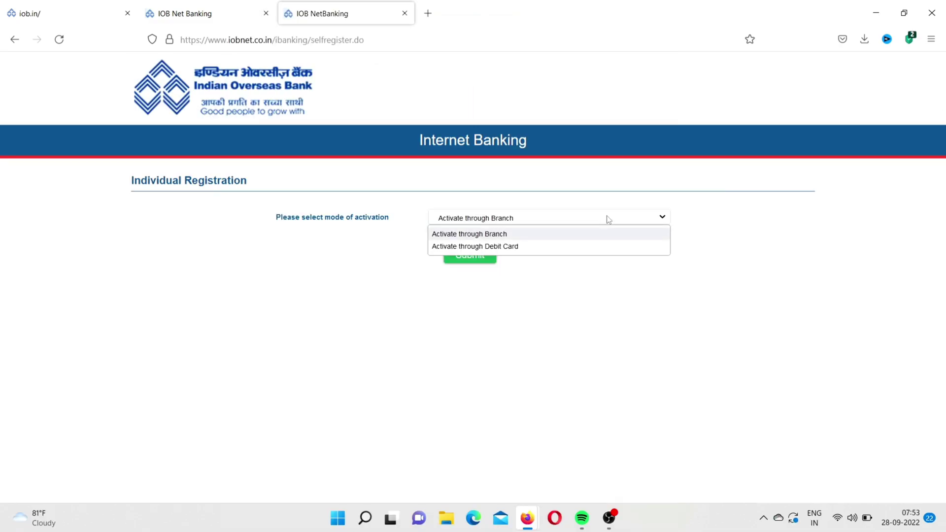
left_click(599, 246)
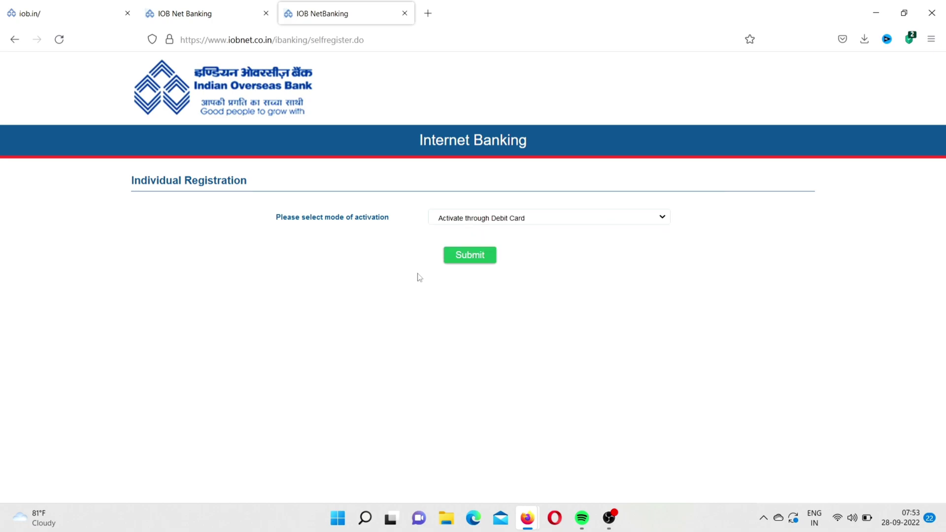
left_click(463, 264)
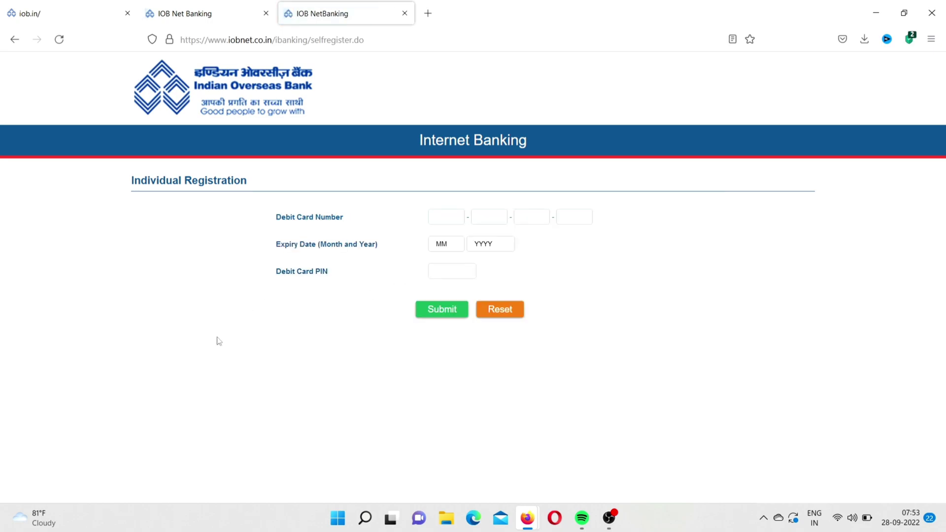
Enter the debit card number, expiry date and card PIN, then submit the details
left_click(460, 217)
type("****121")
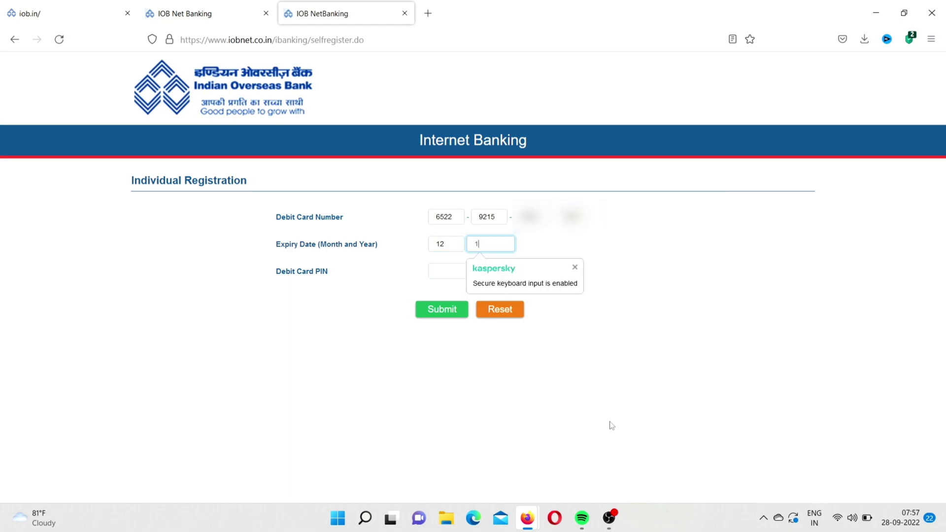
key("BackSpace")
type("202")
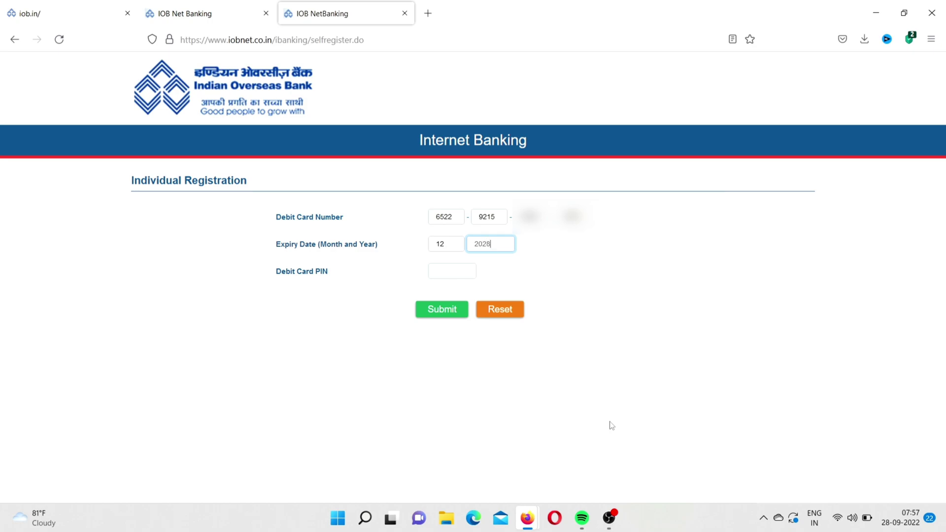
type("8")
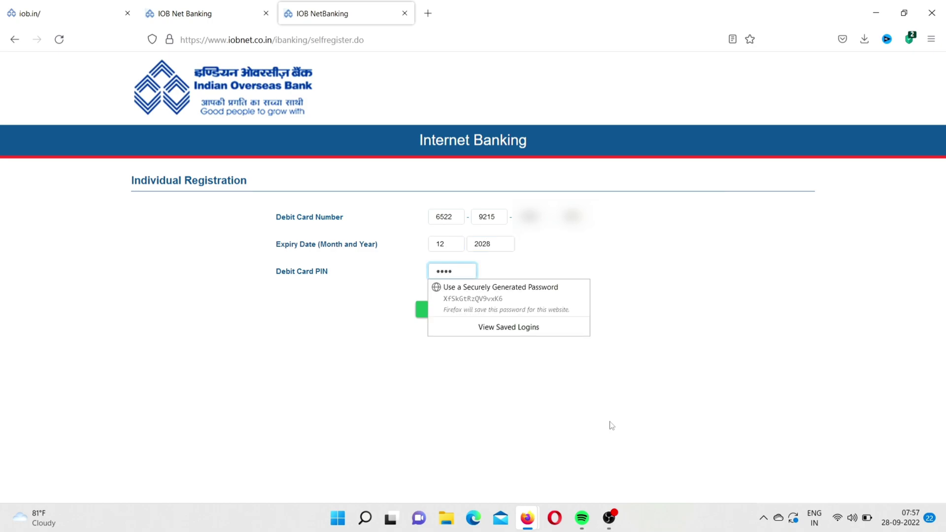
left_click(542, 437)
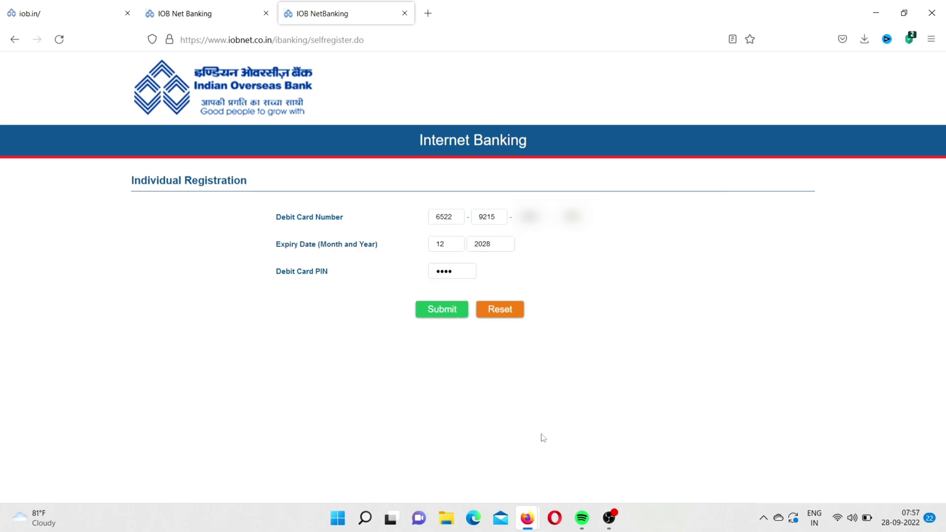
left_click(446, 311)
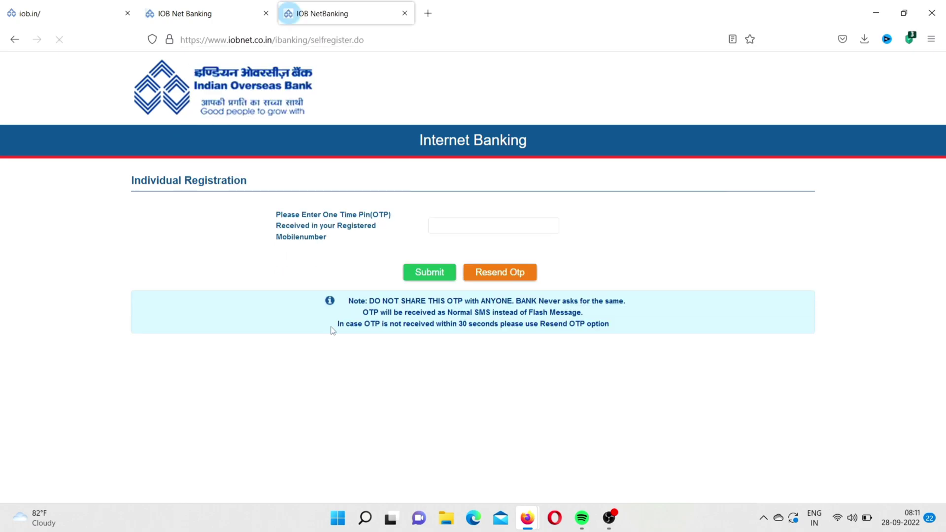
Submit the mobile OTP to confirm debit-card registration, declining Firefox's offer to save it
left_click(508, 225)
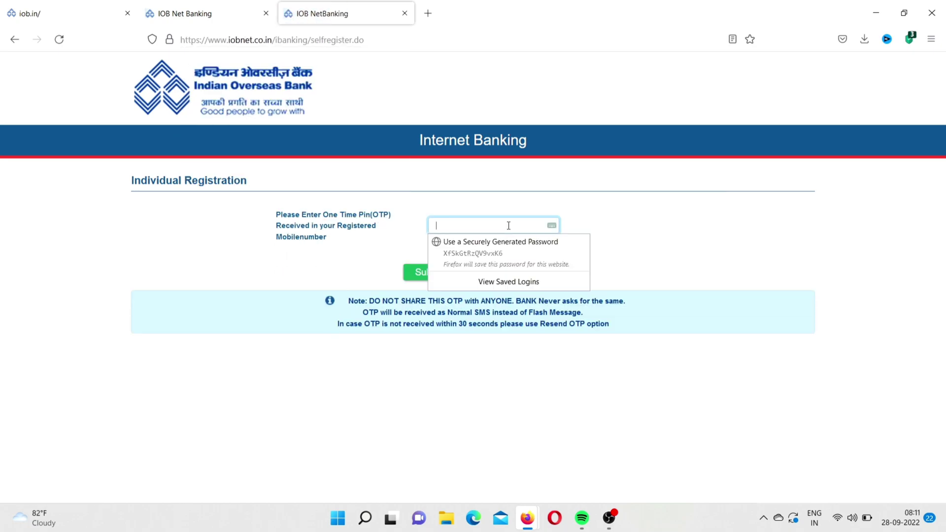
key("Escape")
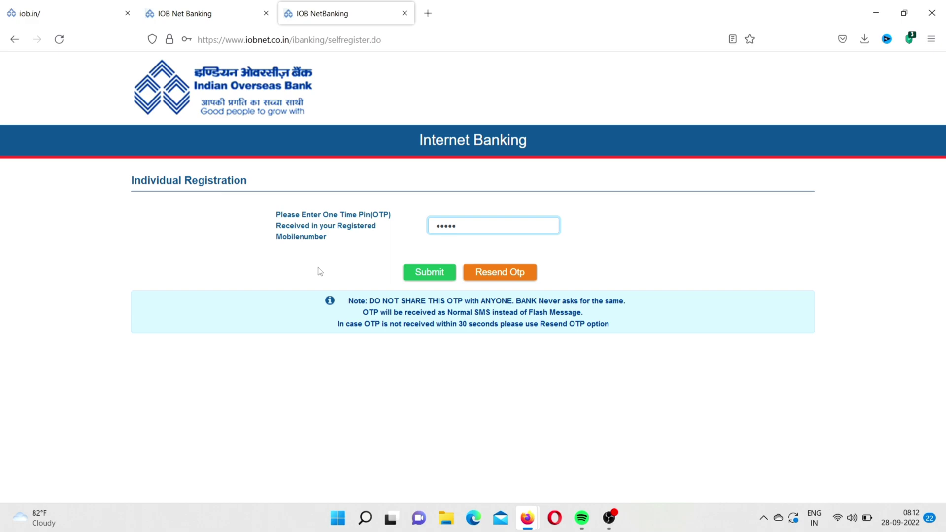
left_click(417, 276)
left_click(367, 196)
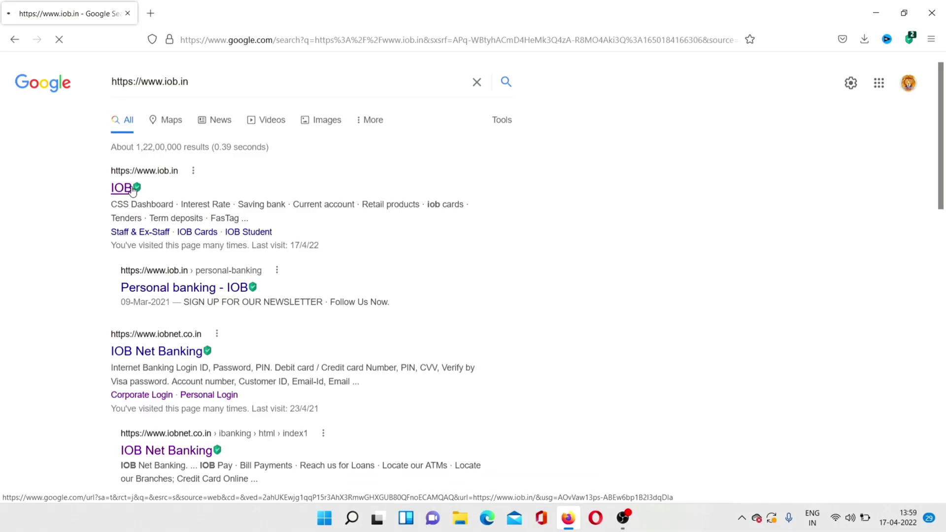
Go from the Google results to the IOB site's Internet Banking personal login page
left_click(131, 189)
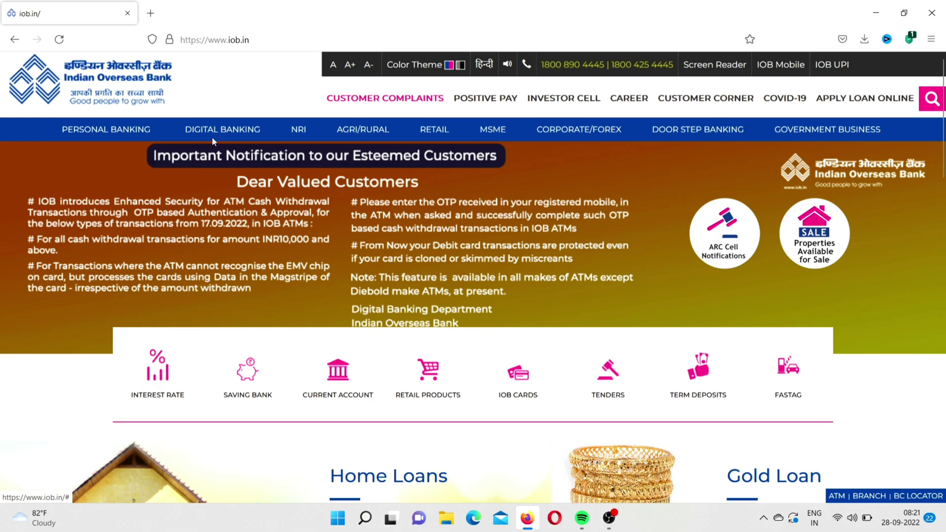
mouse_move(223, 130)
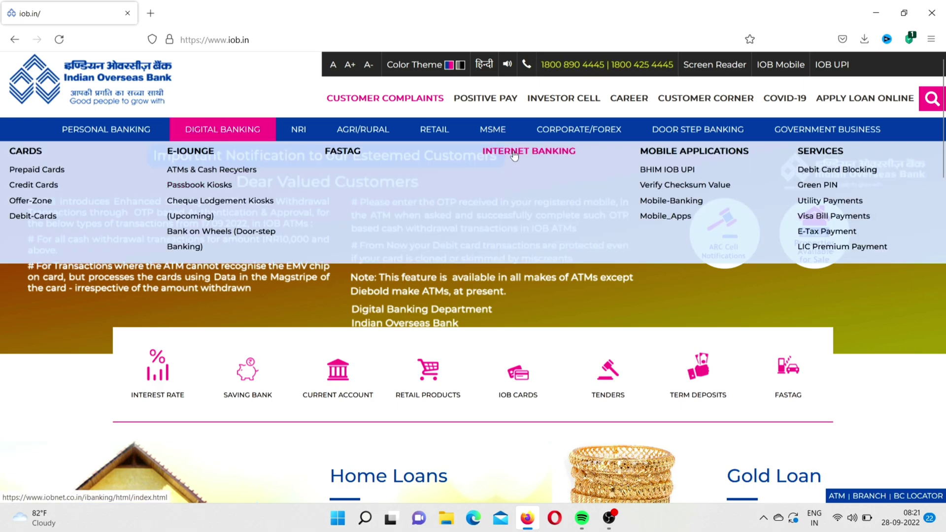
left_click(514, 153)
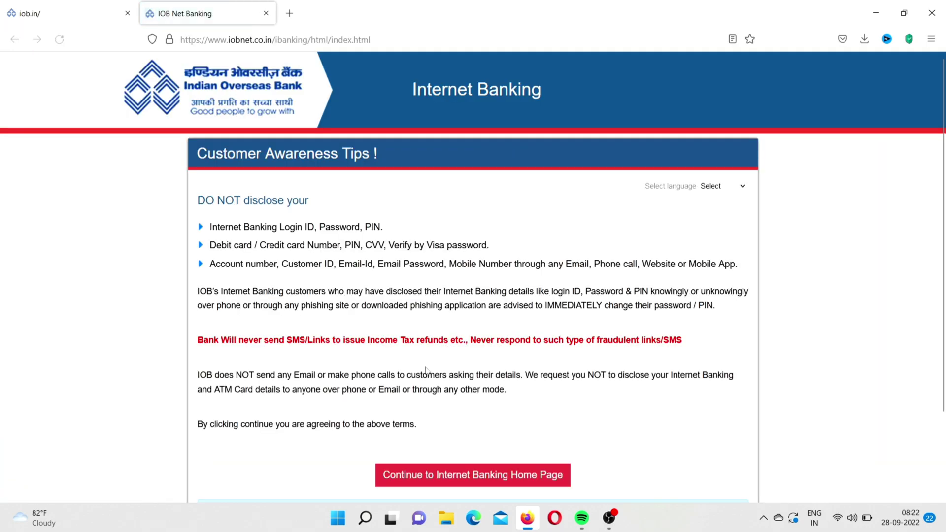
left_click(452, 474)
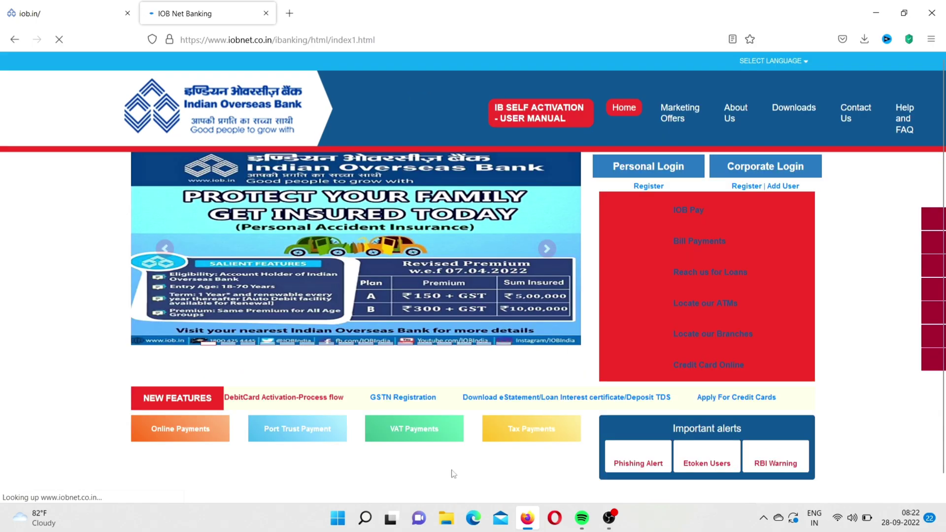
left_click(639, 167)
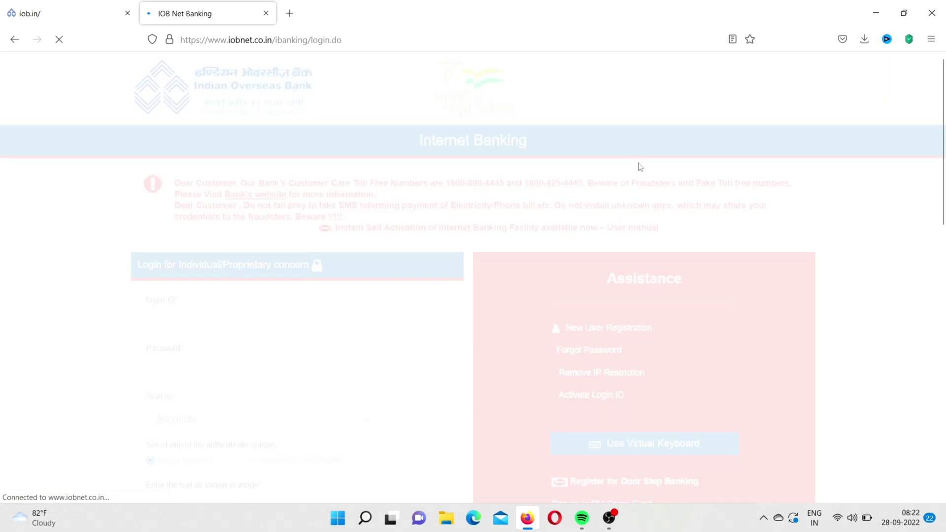
Log in with the login ID, password and the captcha text shown in the image
left_click(195, 274)
type("Ramakrish")
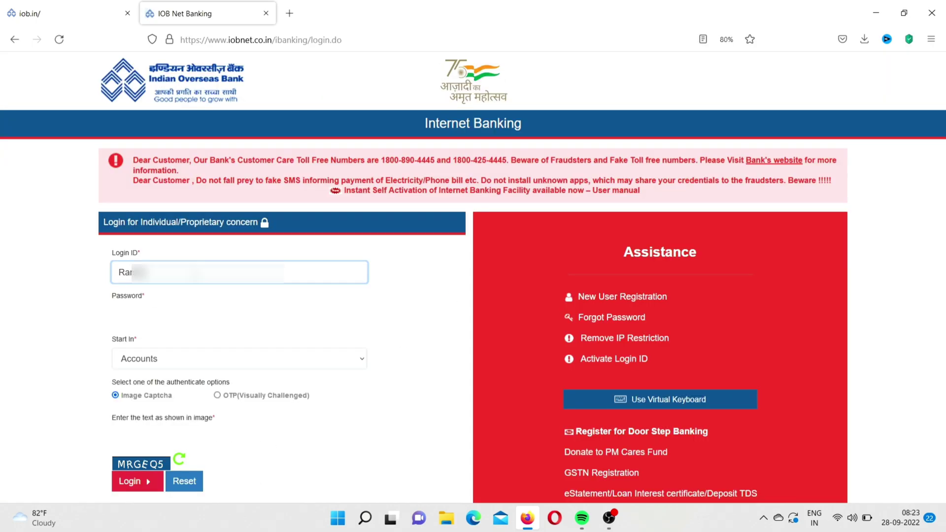
key("Tab")
type("*****")
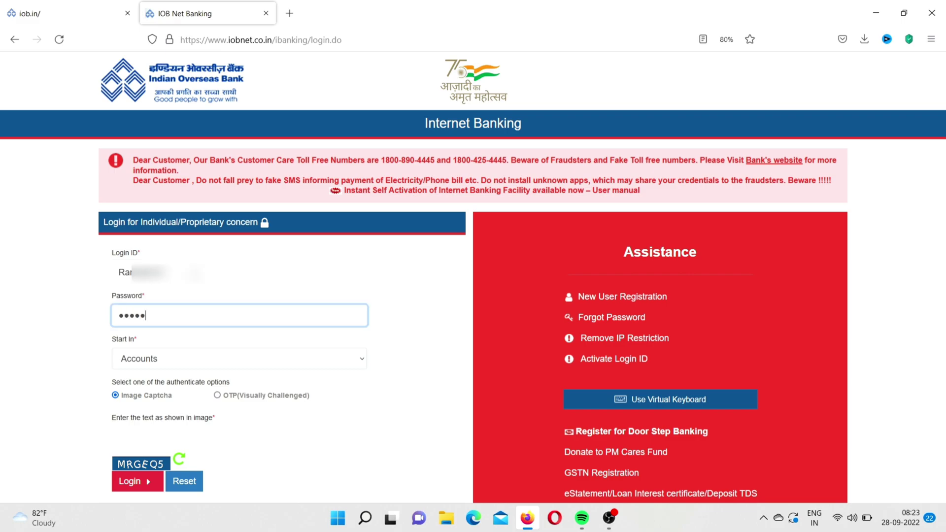
left_click(173, 438)
type("MRGEQ")
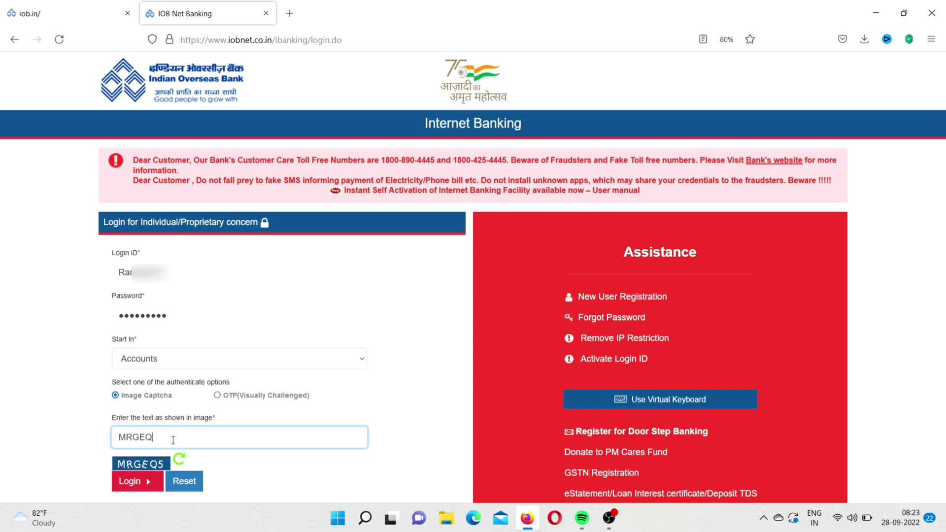
type("5")
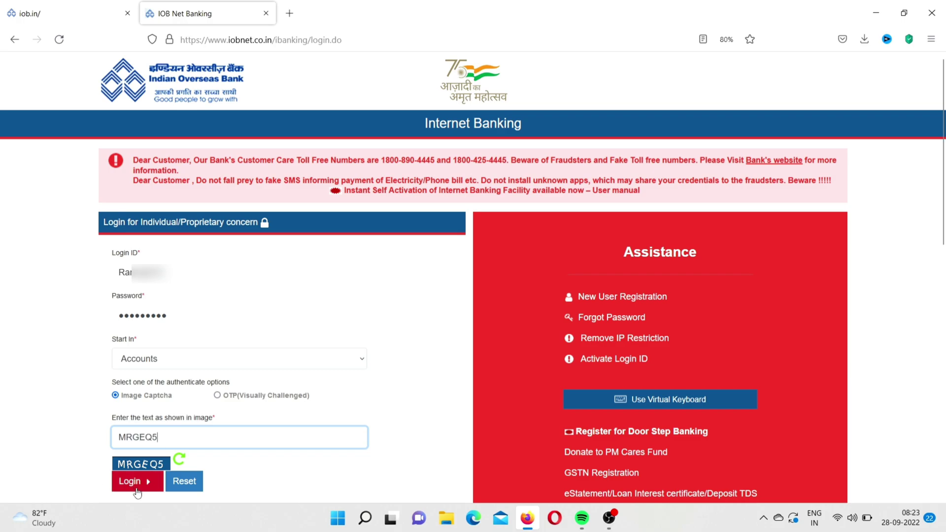
left_click(135, 487)
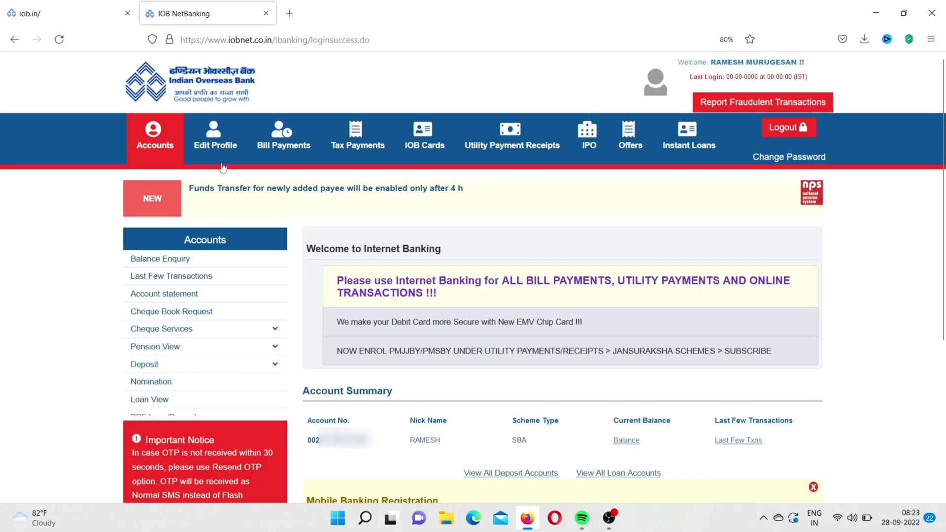
In Edit Profile > Change Funds Transfer, pick the account nickname, tick Allow Funds Transfer and submit
left_click(218, 144)
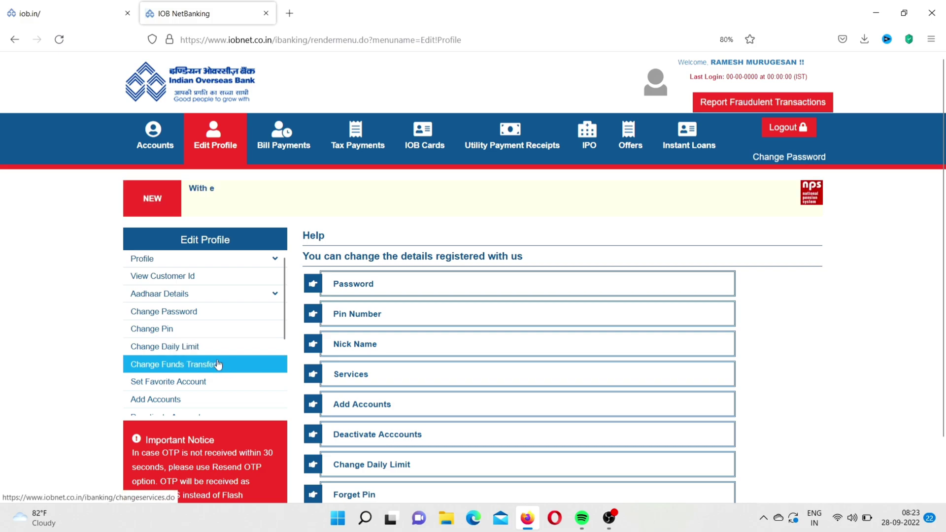
left_click(219, 364)
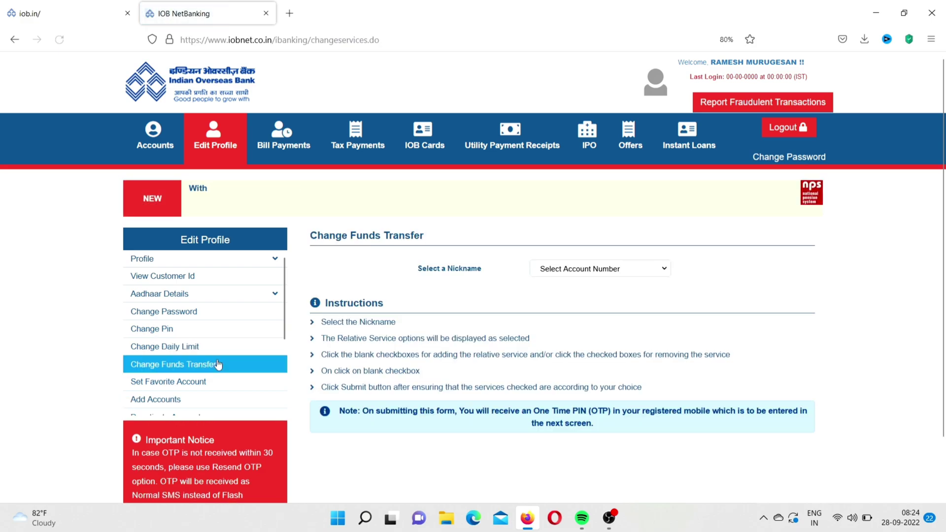
left_click(600, 271)
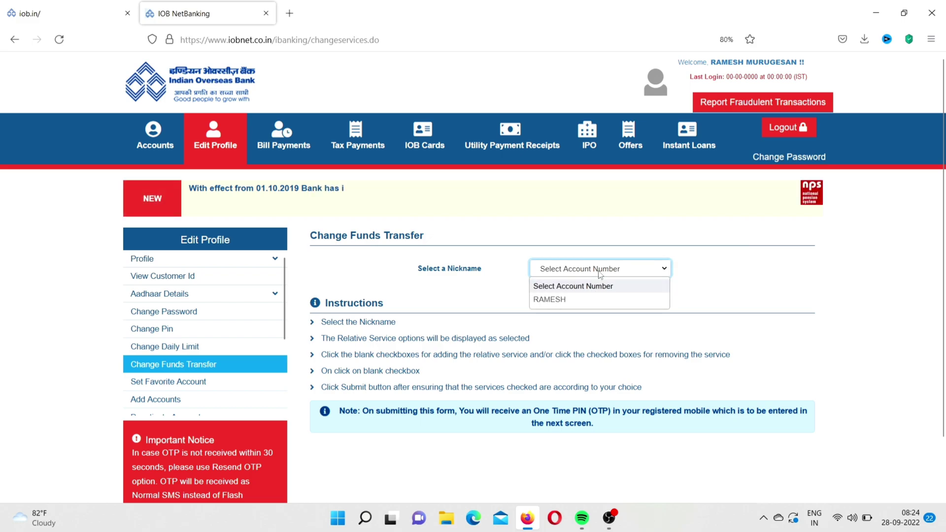
left_click(593, 300)
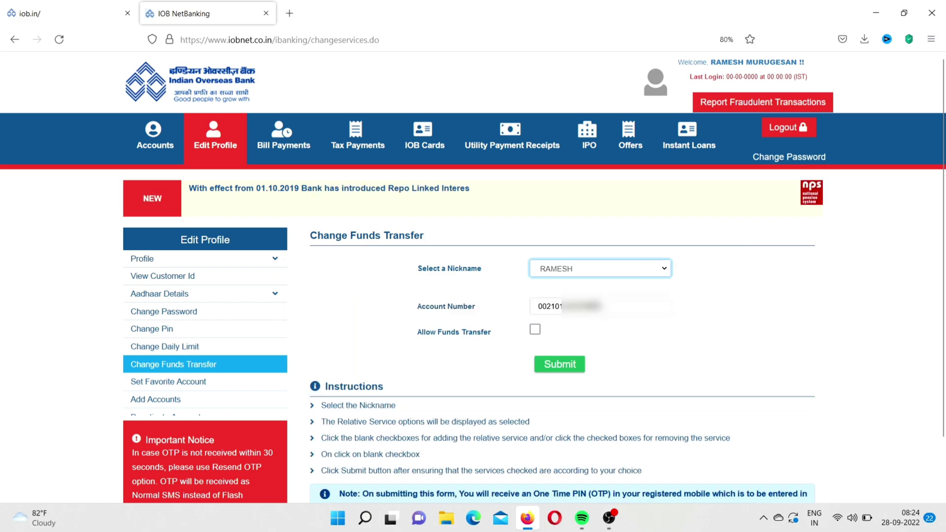
left_click(535, 330)
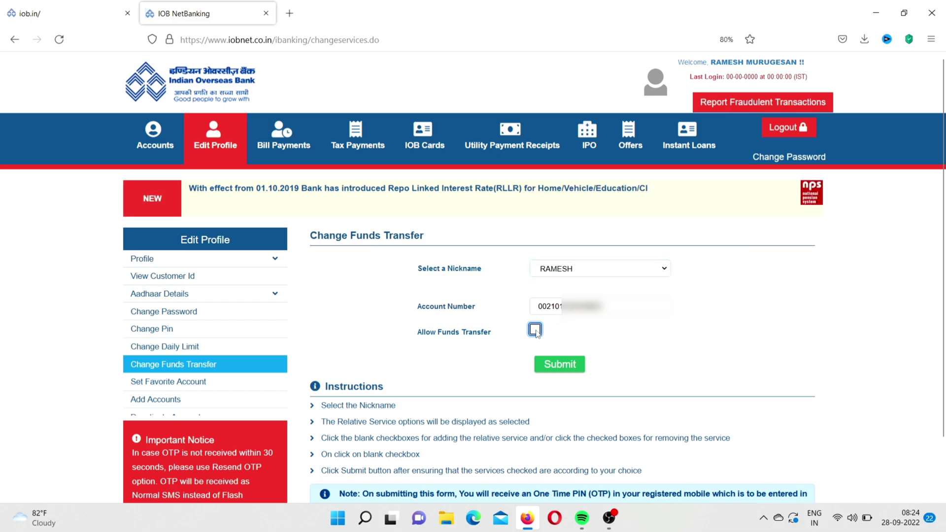
left_click(561, 366)
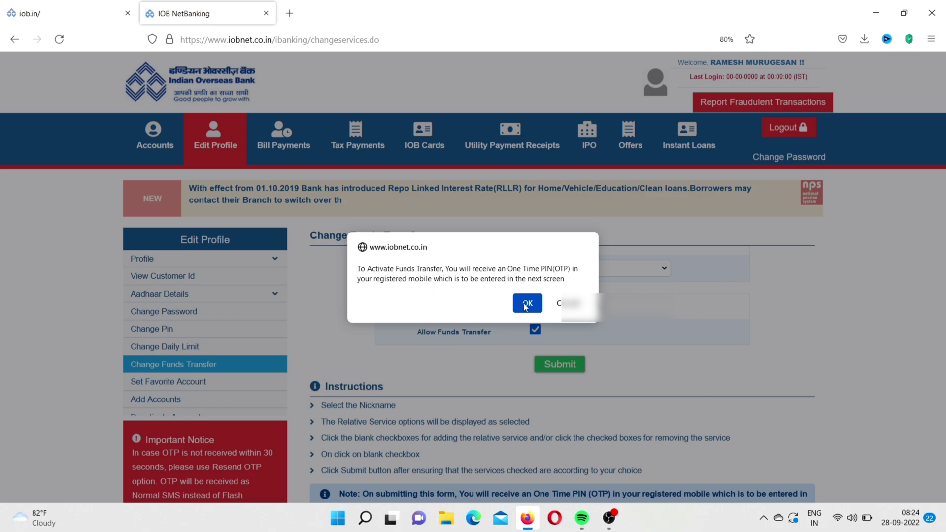
Acknowledge the OTP notice, submit the mobile OTP, and decline saving it in the browser
left_click(525, 306)
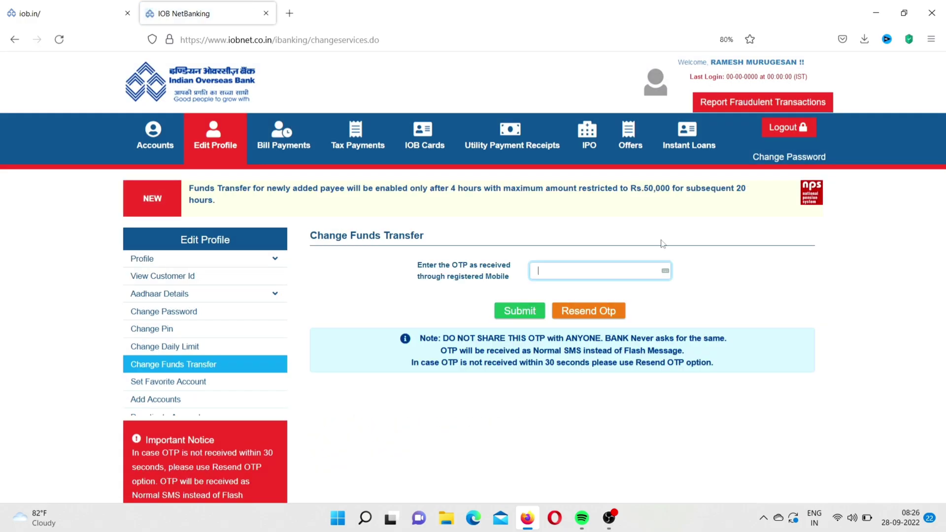
type("•••")
left_click(531, 313)
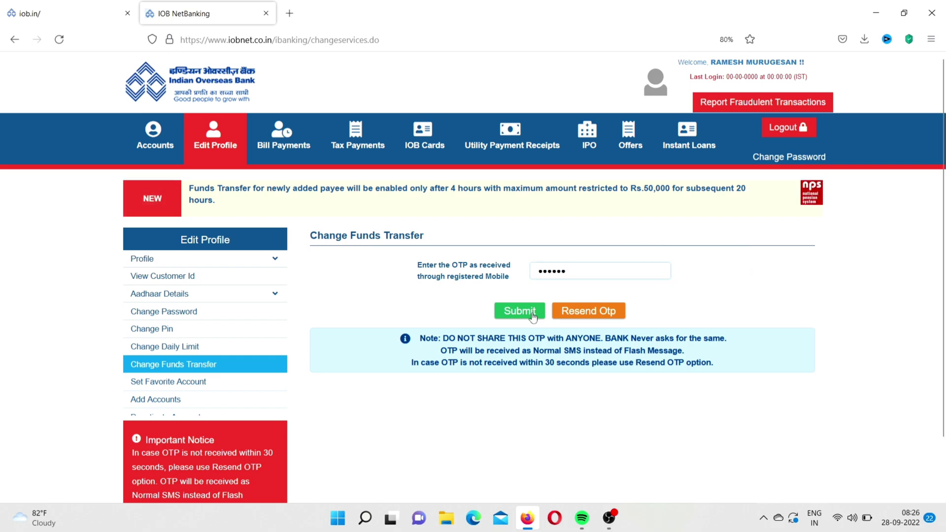
left_click(352, 195)
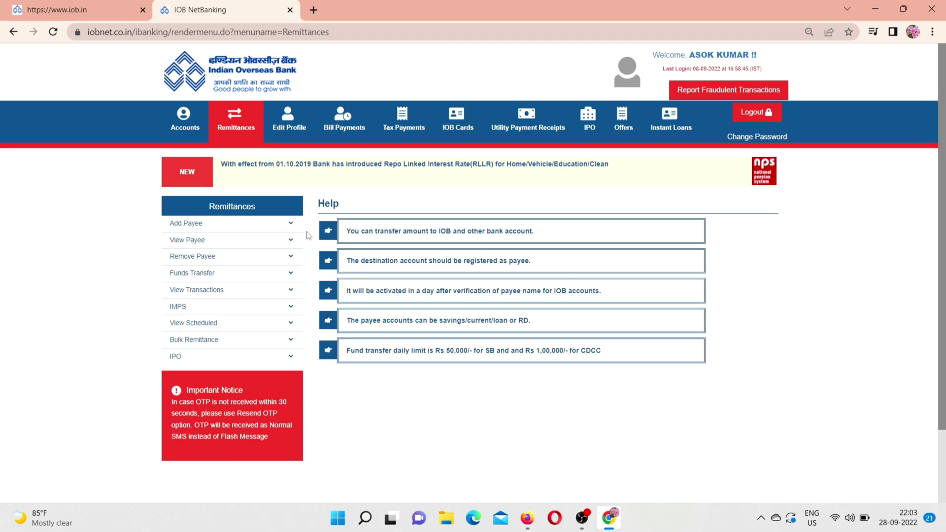
Request a new PIN through Edit Profile > Forgot Pin/Generate Pin and confirm with the mobile OTP
left_click(296, 127)
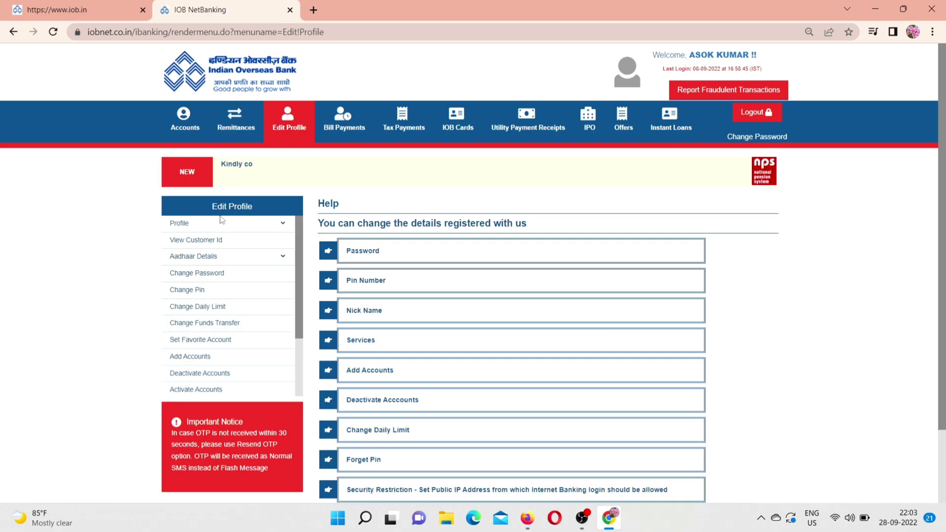
scroll(276, 256, "down", 3)
scroll(298, 303, "down", 2)
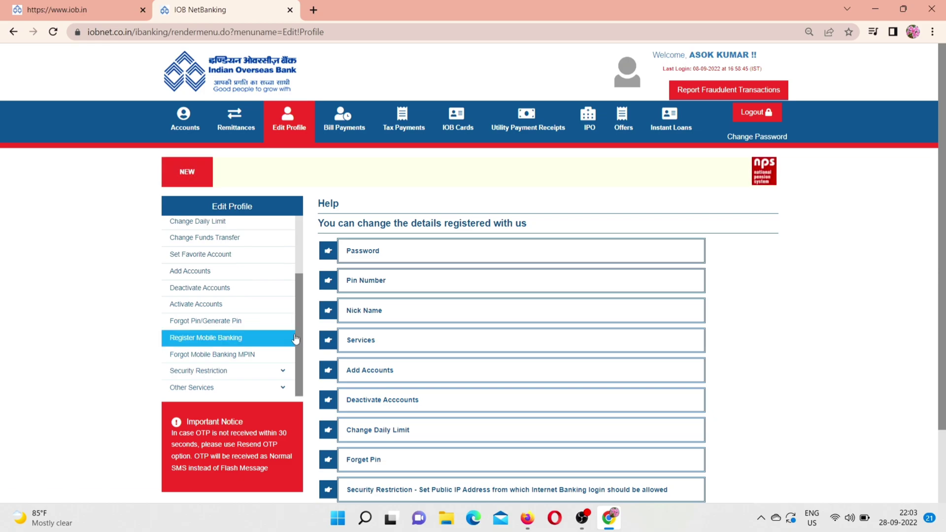
left_click(278, 321)
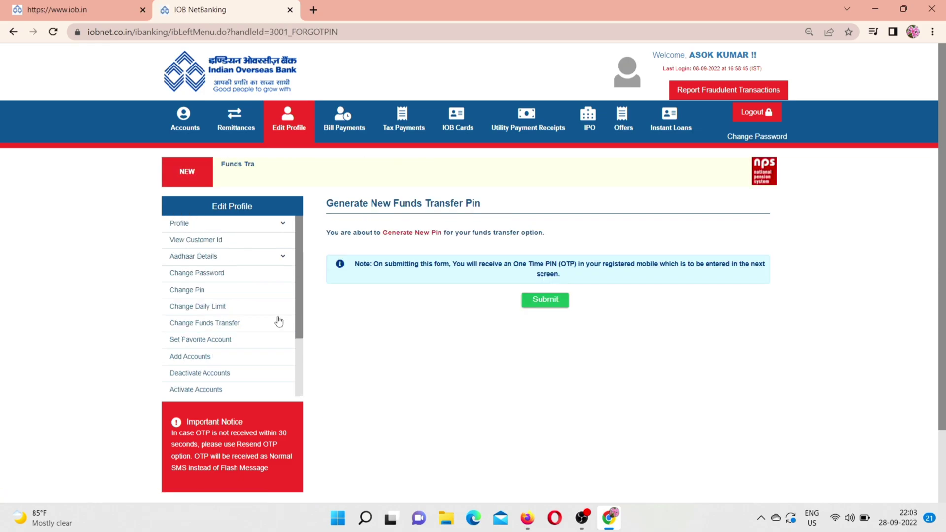
left_click(552, 300)
left_click(542, 241)
left_click(512, 278)
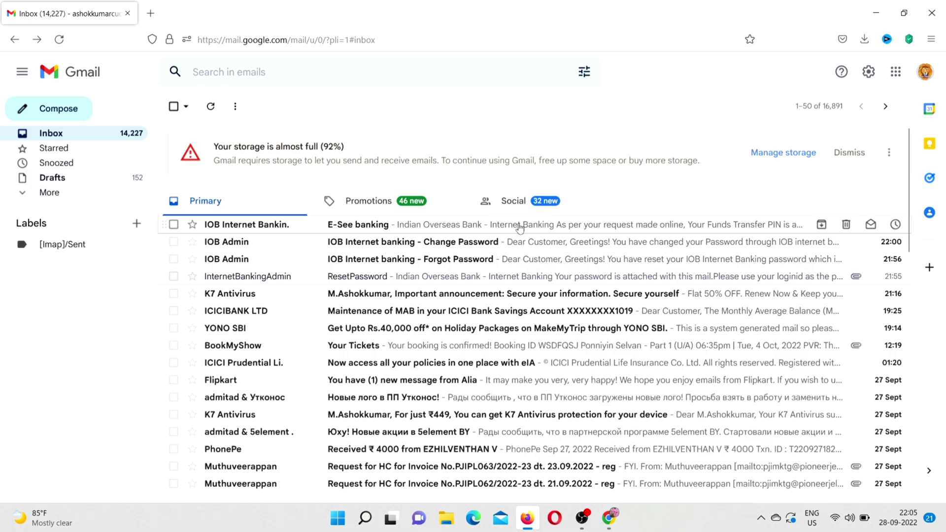
Open the E-See banking email's PDF attachment and unlock it using the login ID as password
left_click(522, 227)
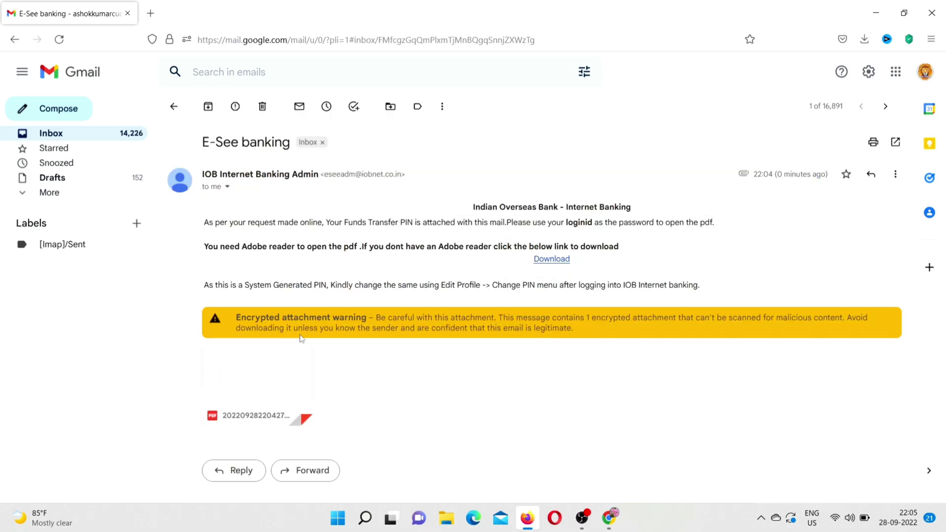
left_click(296, 380)
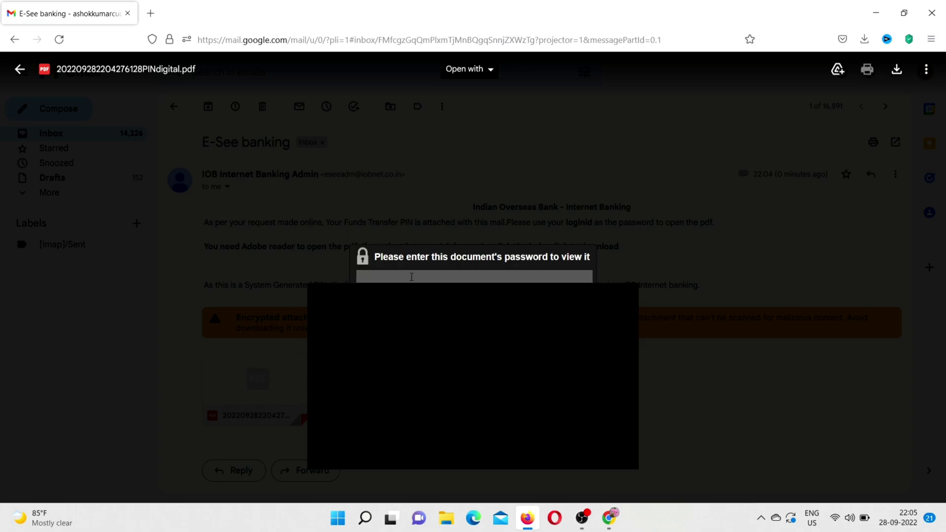
type("•")
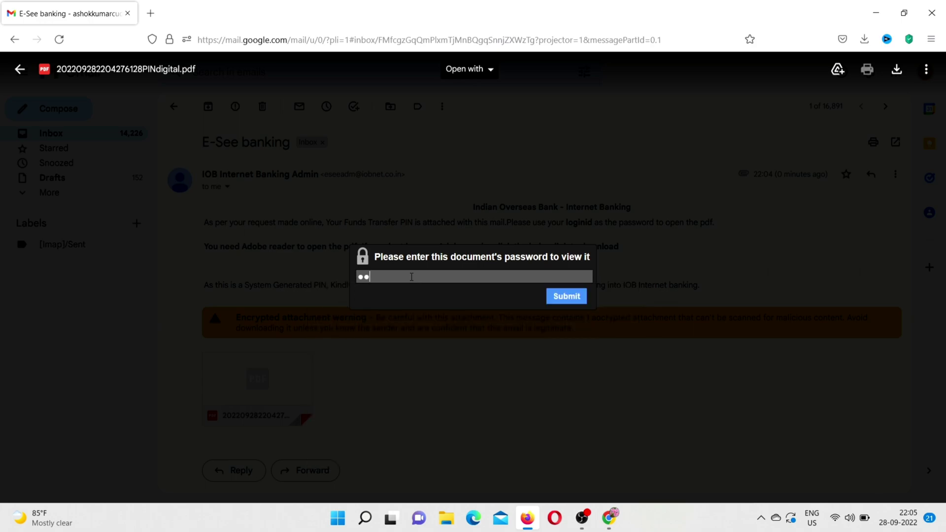
type("••••")
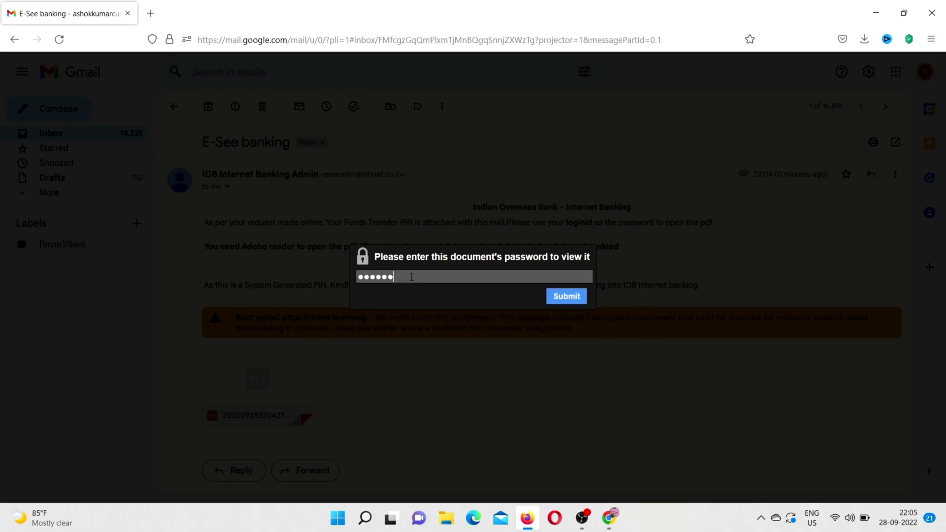
left_click(566, 296)
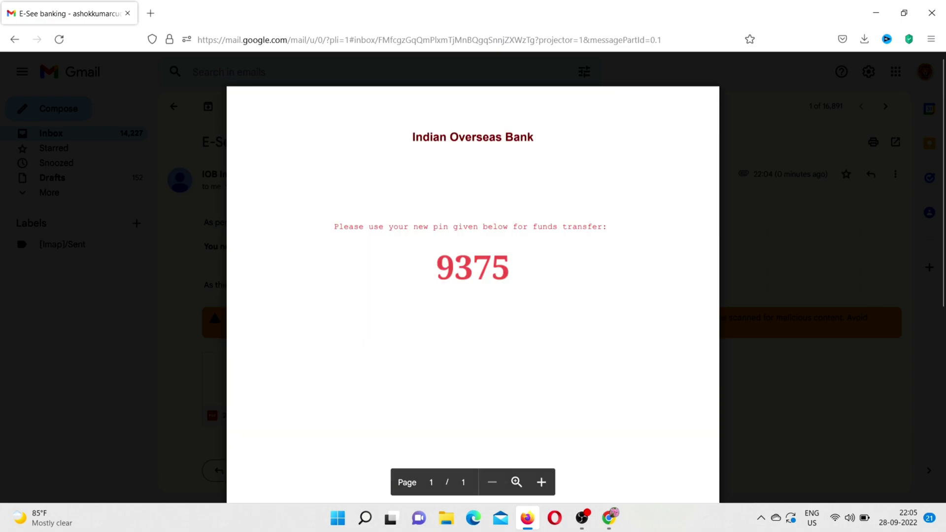
Return to the net banking window and open Edit Profile > Change Daily Limit
key("alt+Tab")
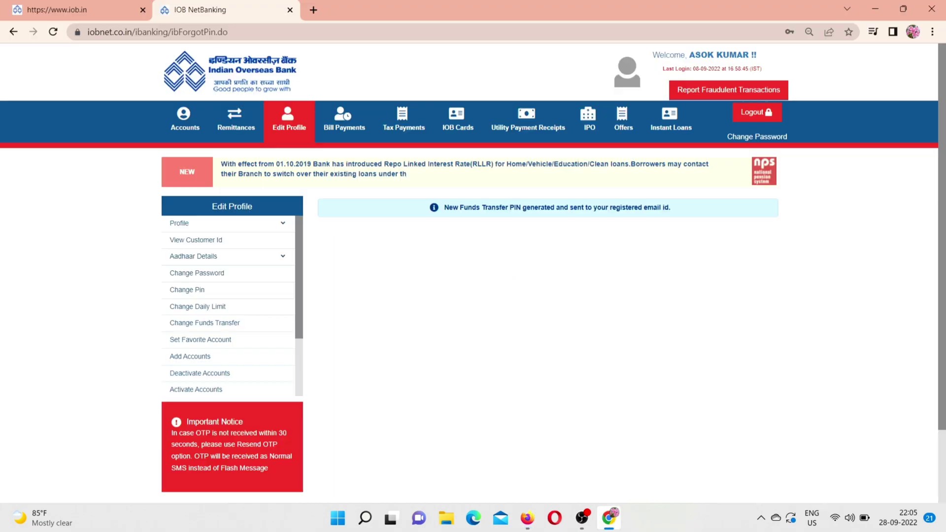
left_click(261, 313)
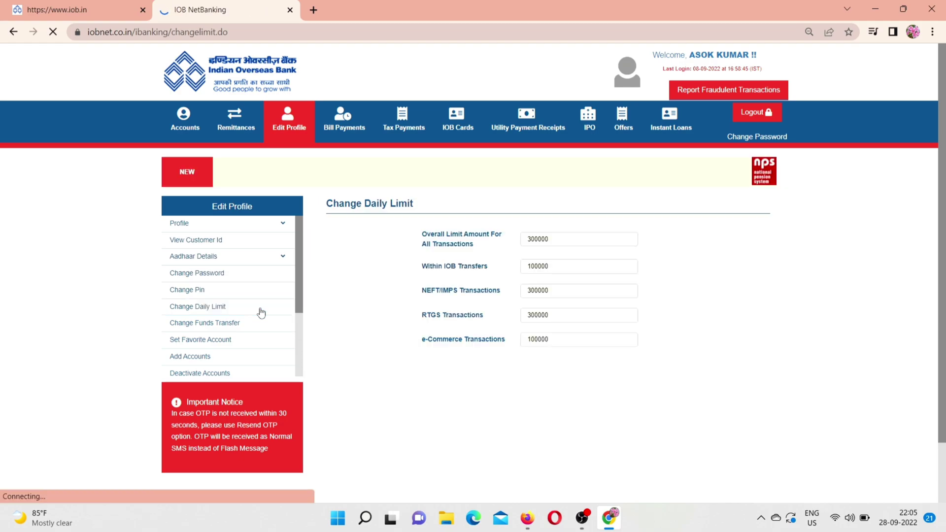